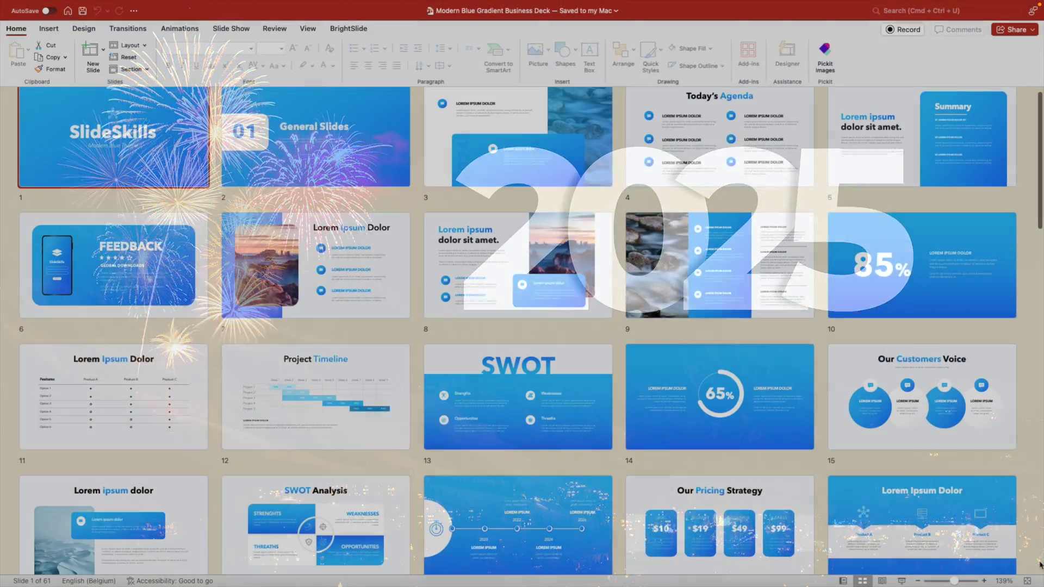
Step: Scroll through the 61 slides of the Modern Blue Gradient Business Deck in Slide Sorter
scroll(1039, 566, down, 1)
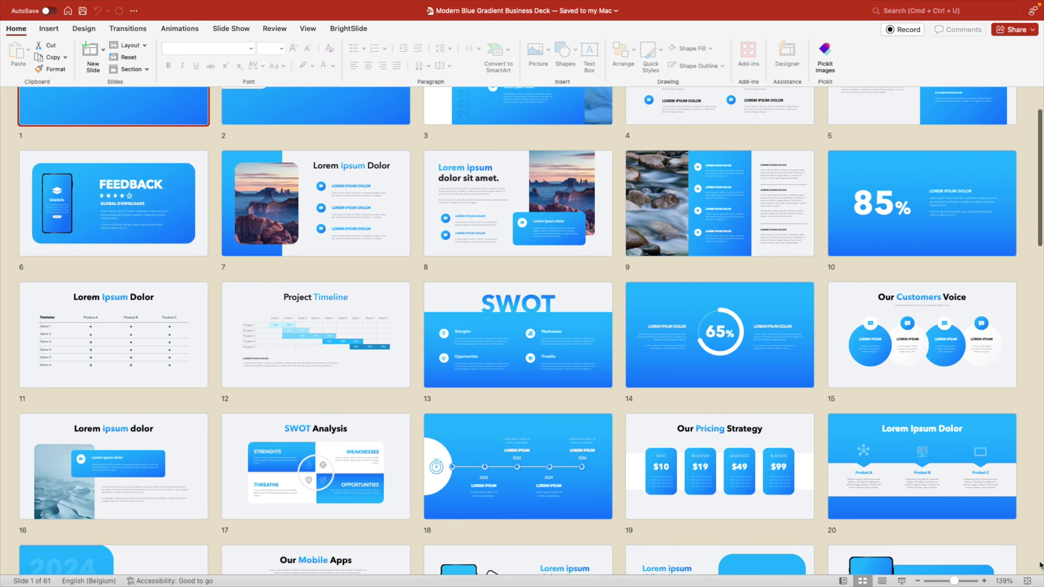
scroll(1040, 566, down, 3)
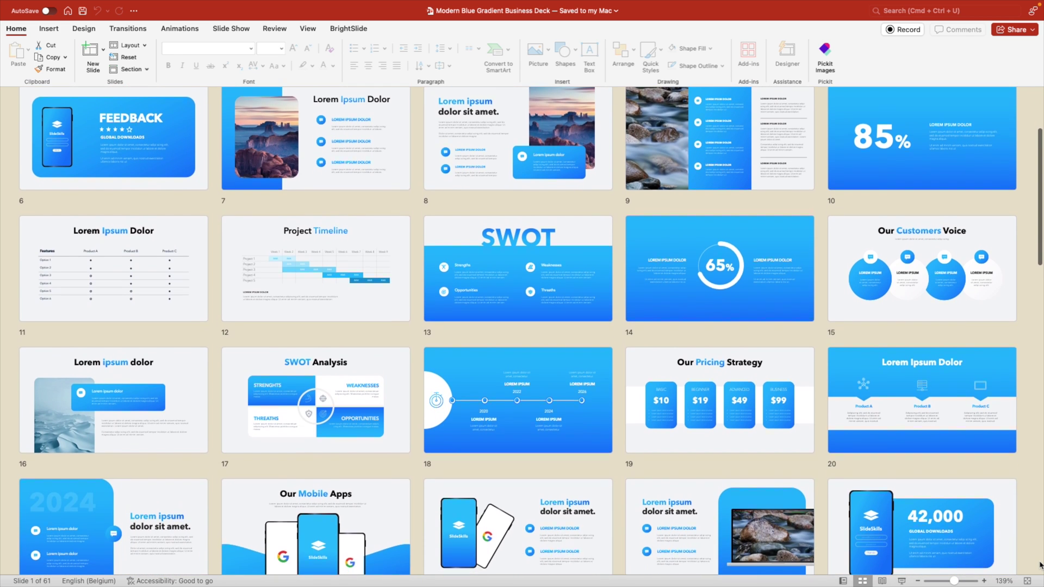
scroll(1040, 565, down, 3)
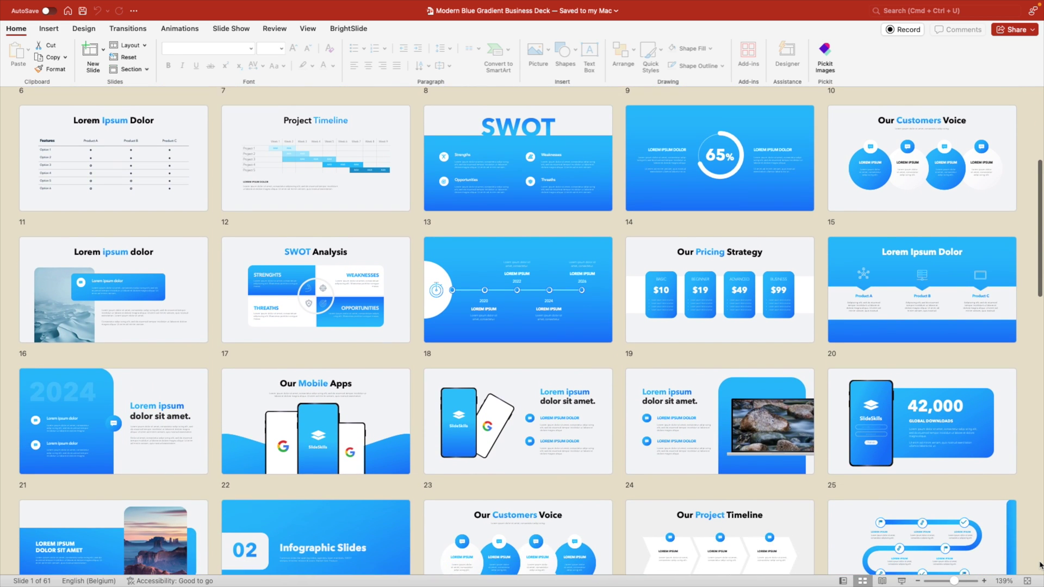
scroll(1039, 566, down, 3)
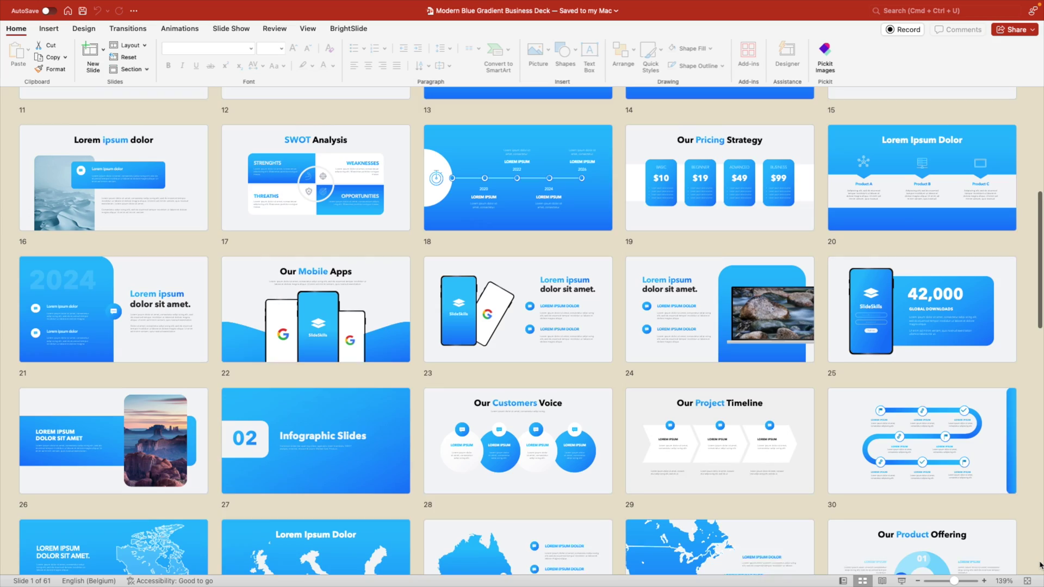
scroll(1039, 565, down, 3)
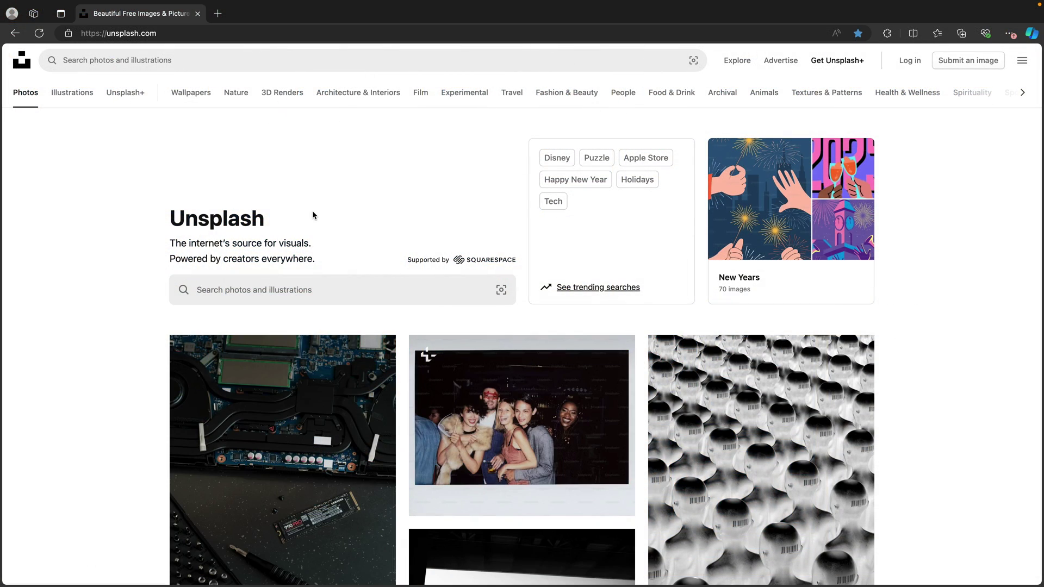
Step: Search Unsplash for 'new year' photos
click(122, 58)
text(new year)
key(Return)
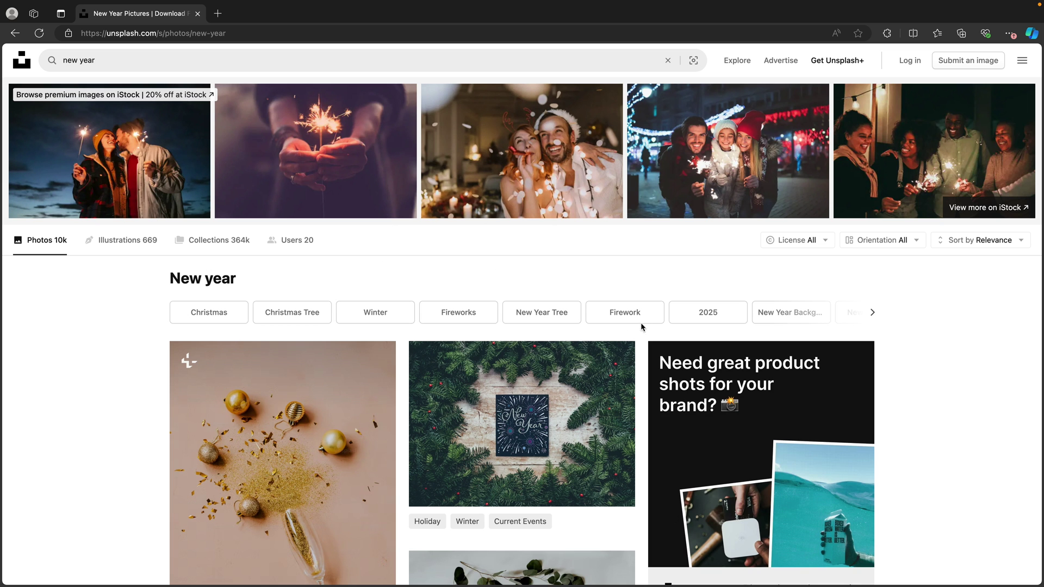
scroll(909, 316, down, 1)
Step: Filter the results to Landscape orientation and Free licence
click(907, 236)
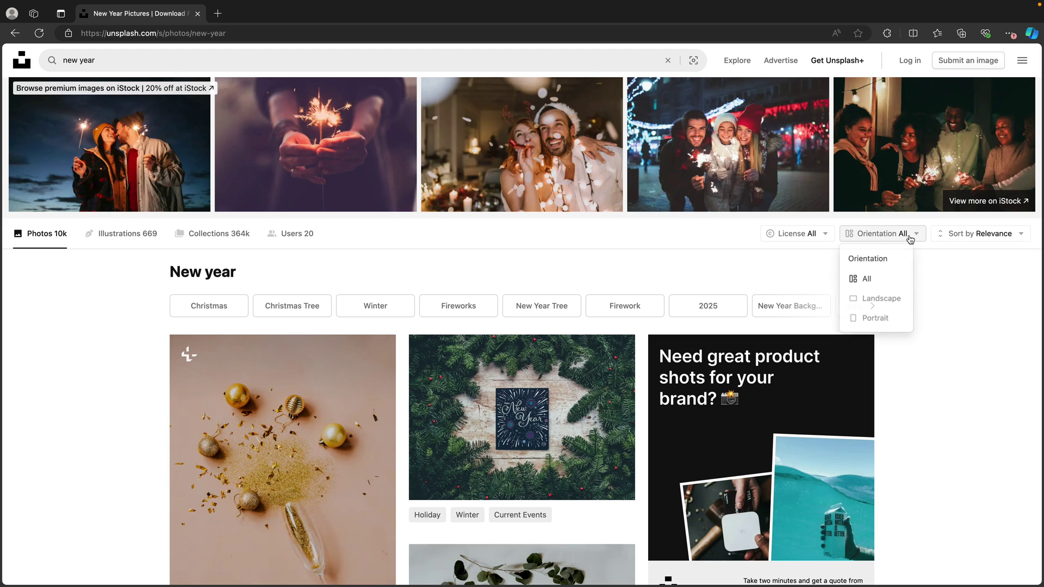
click(876, 299)
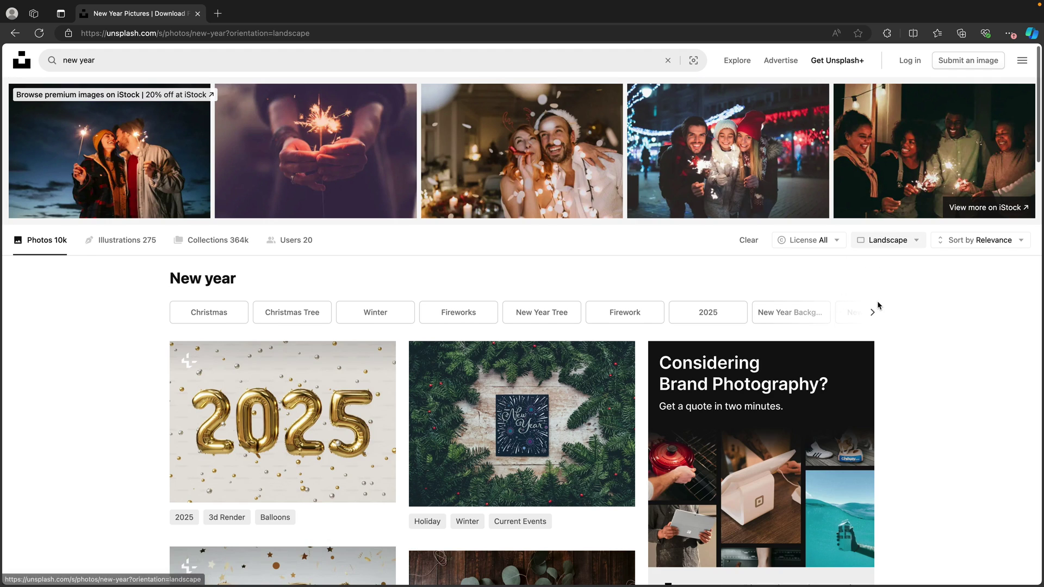
click(819, 240)
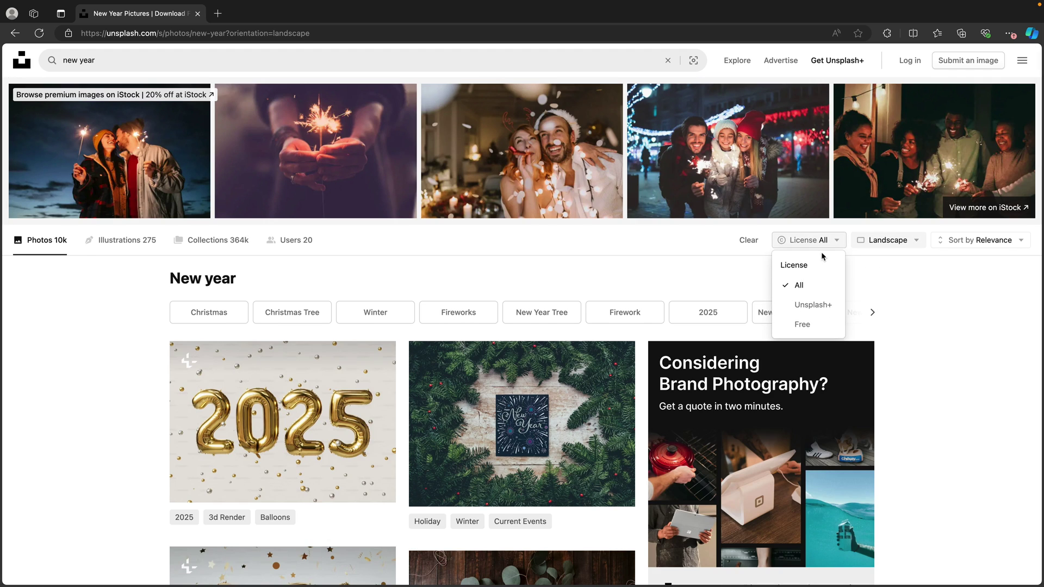
click(809, 332)
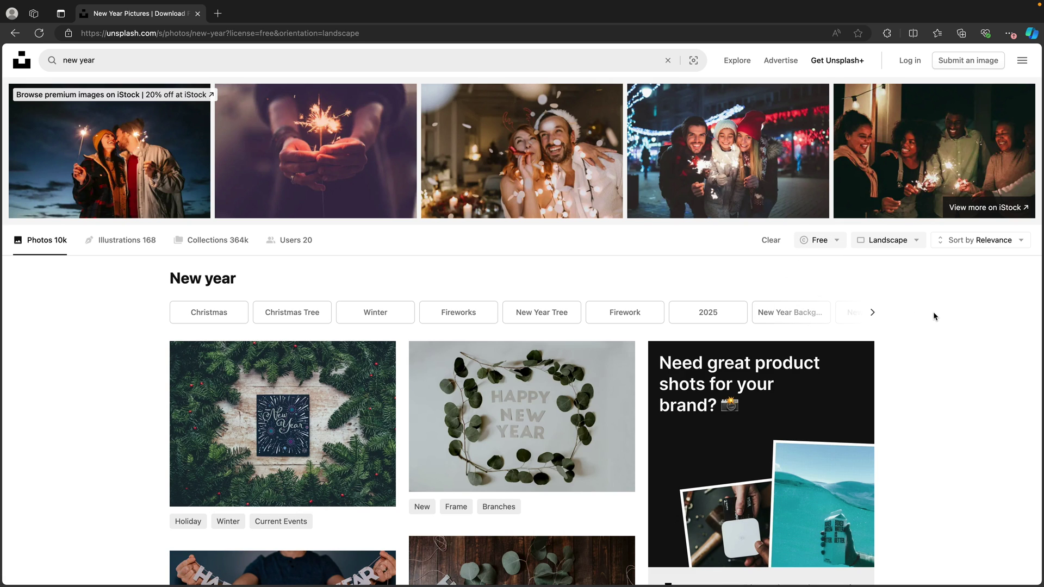
Step: Open the fireworks-over-mountains photo and download it at Medium (1920 x 1080)
scroll(933, 311, down, 1)
scroll(933, 312, down, 5)
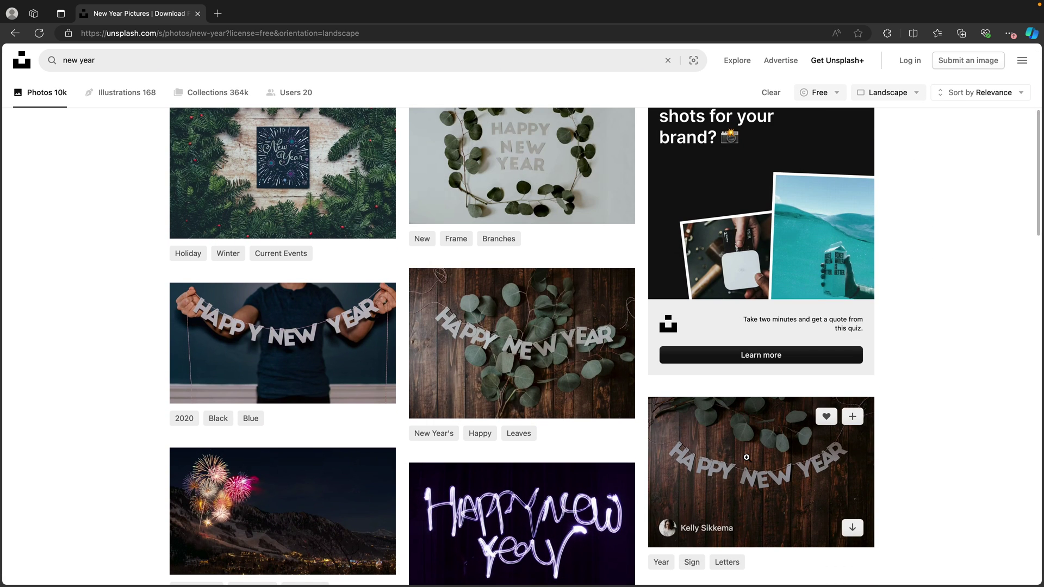
scroll(746, 457, down, 3)
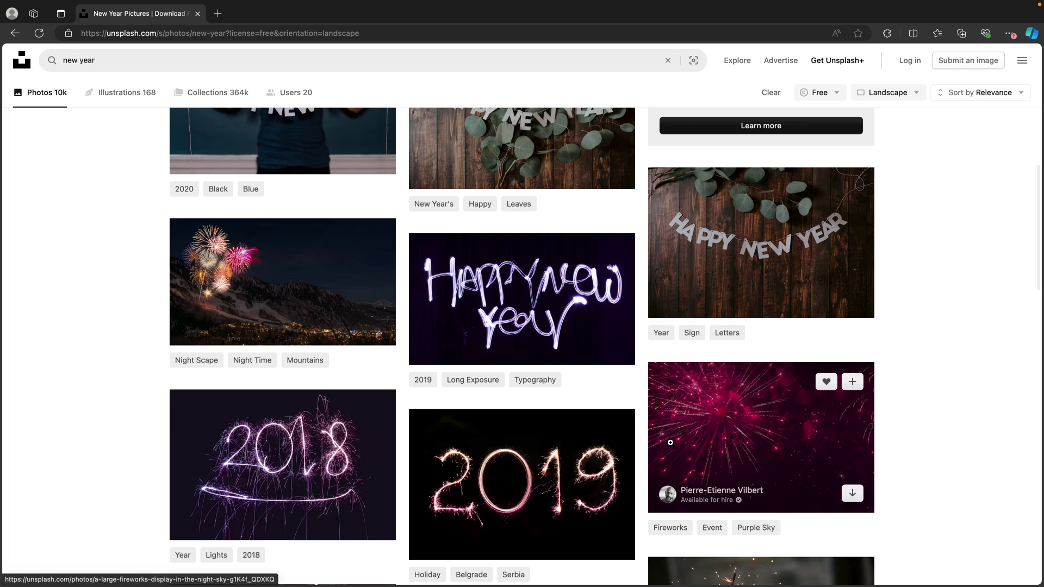
scroll(671, 442, down, 4)
scroll(670, 443, down, 1)
scroll(671, 443, up, 7)
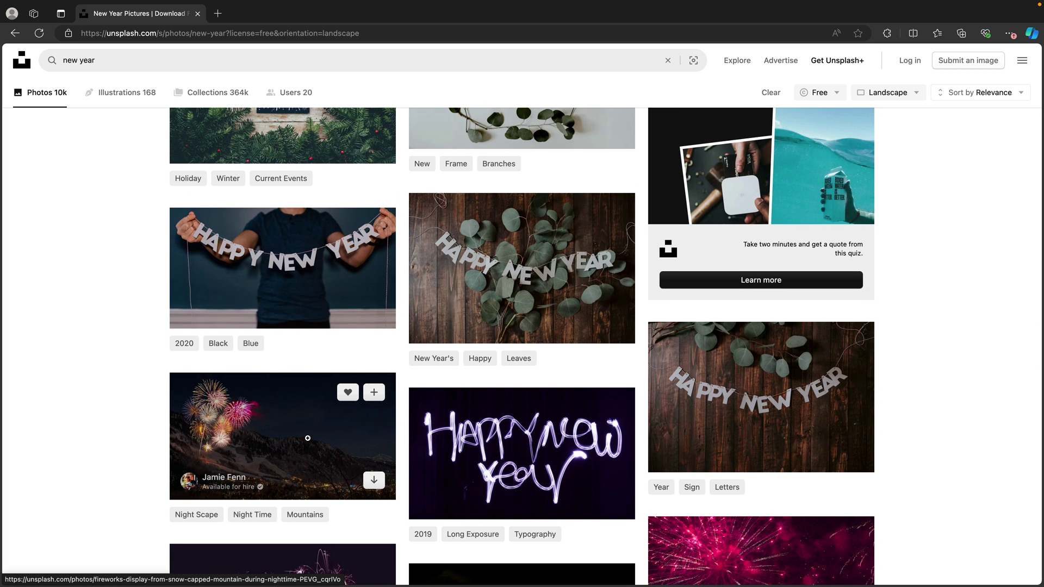
click(307, 438)
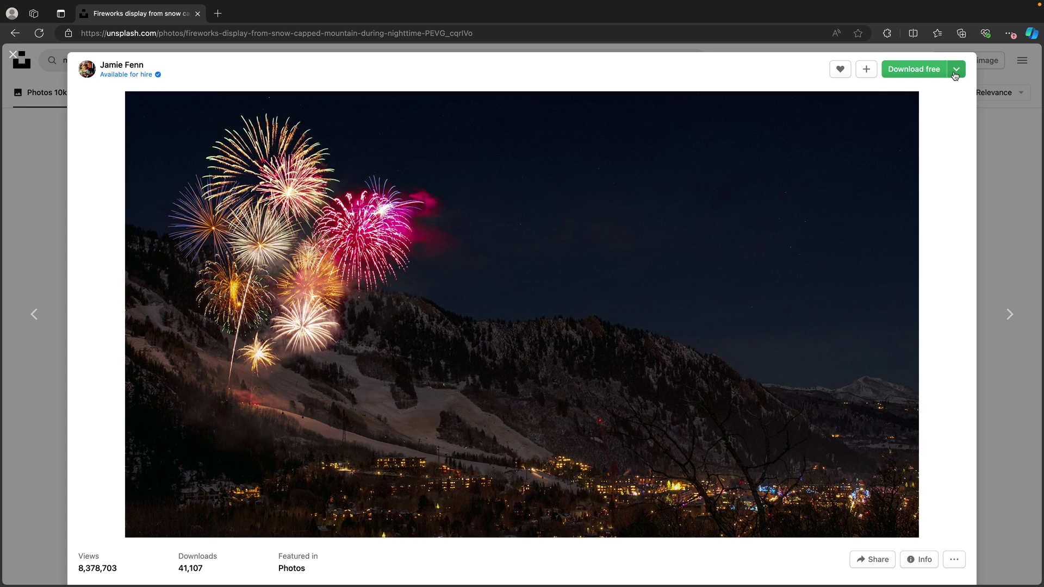
click(955, 76)
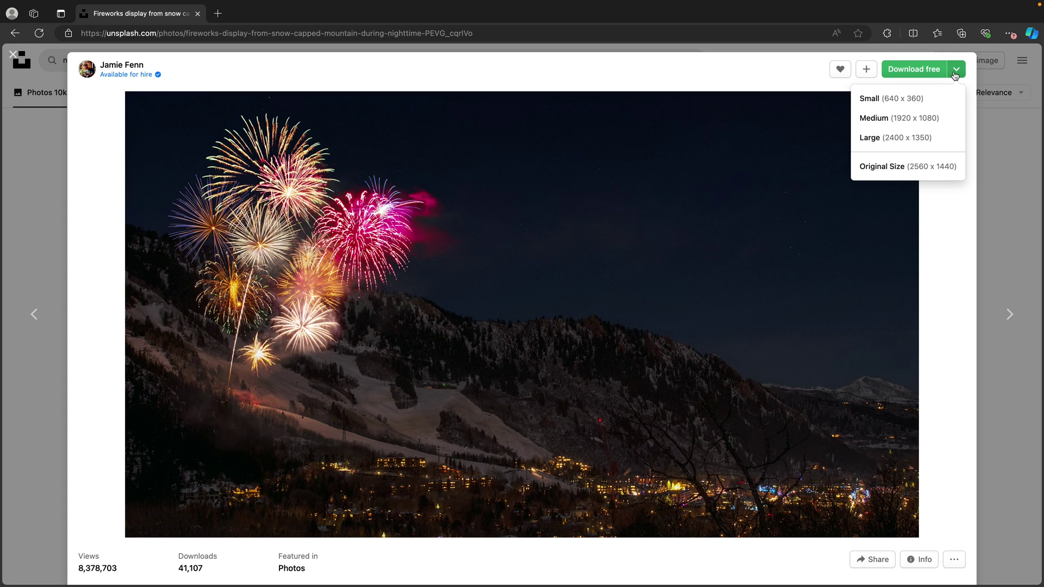
click(909, 119)
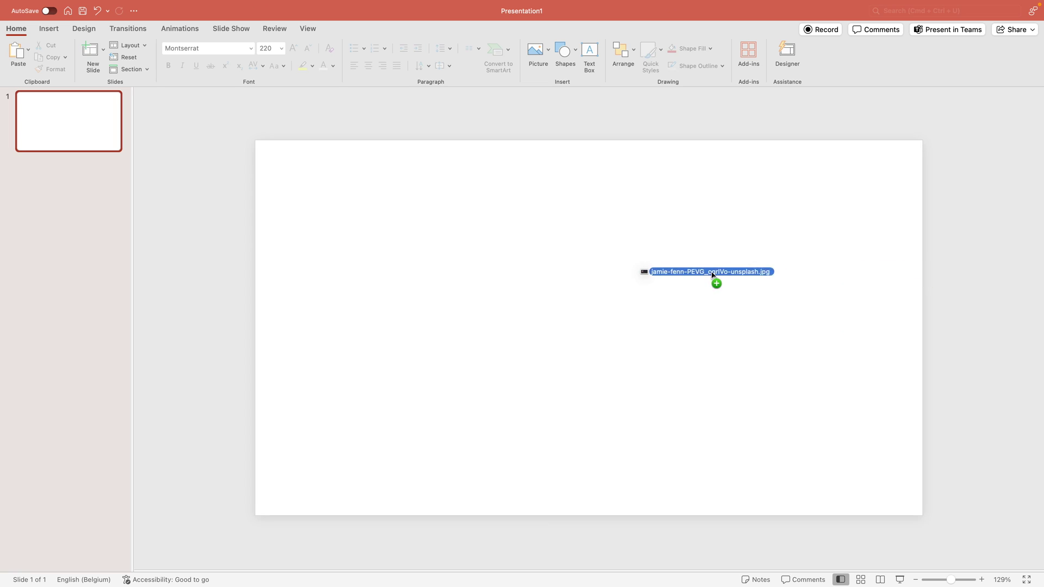
Step: Place the downloaded fireworks JPG on the slide and stretch it to 33,87 x 19,05 cm
drag(716, 282, 520, 238)
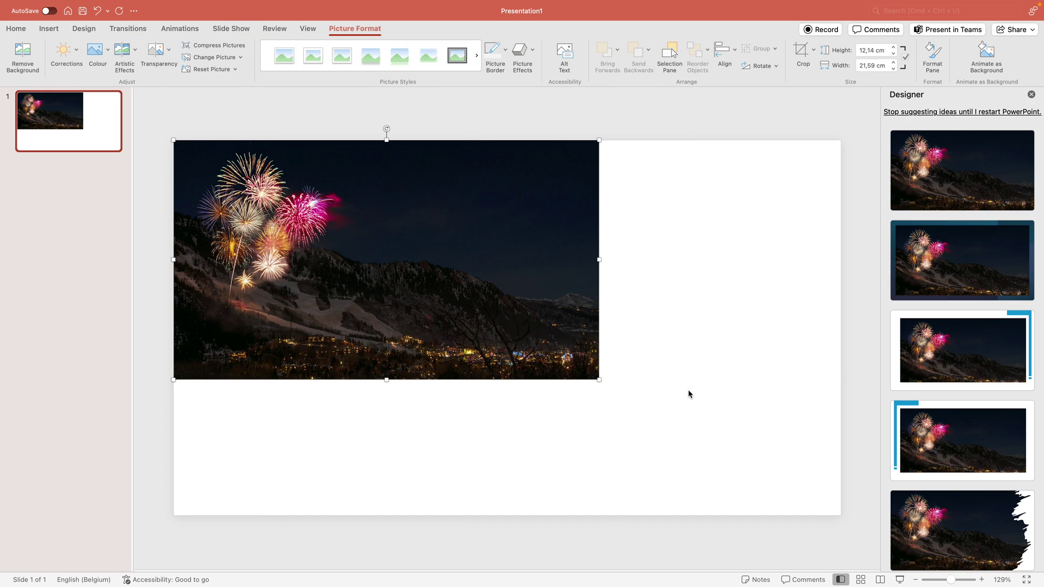
click(1031, 96)
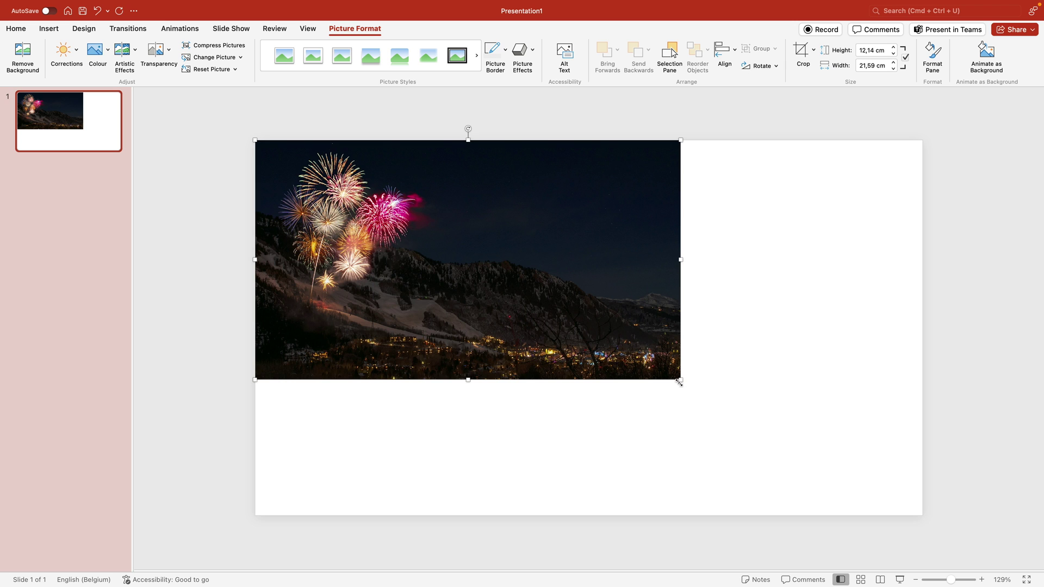
drag(680, 381, 922, 505)
click(971, 460)
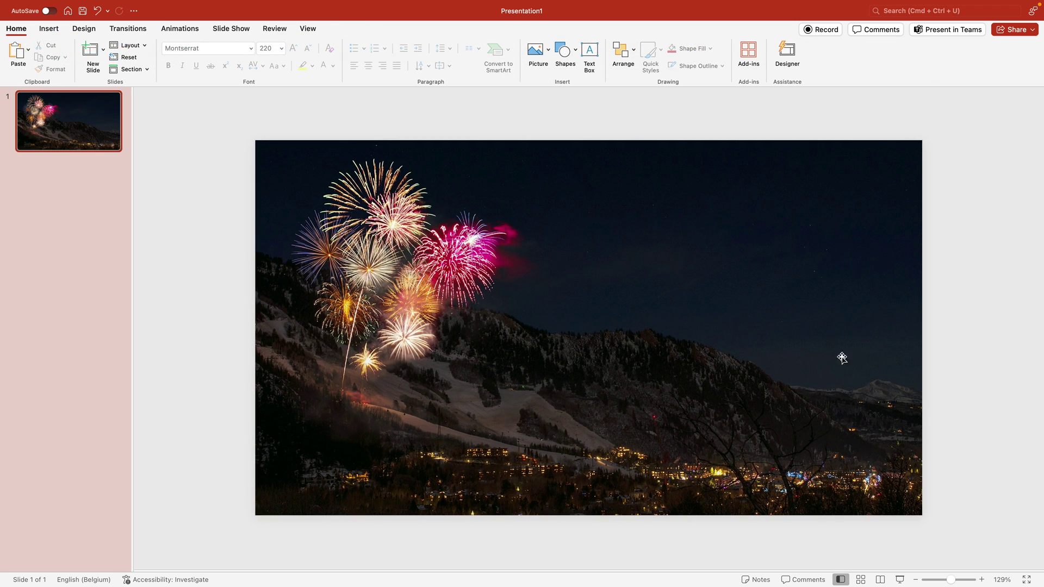
click(587, 55)
Step: Draw a text box in the sky holding a 2 and set it to Montserrat Bold
drag(534, 217, 701, 379)
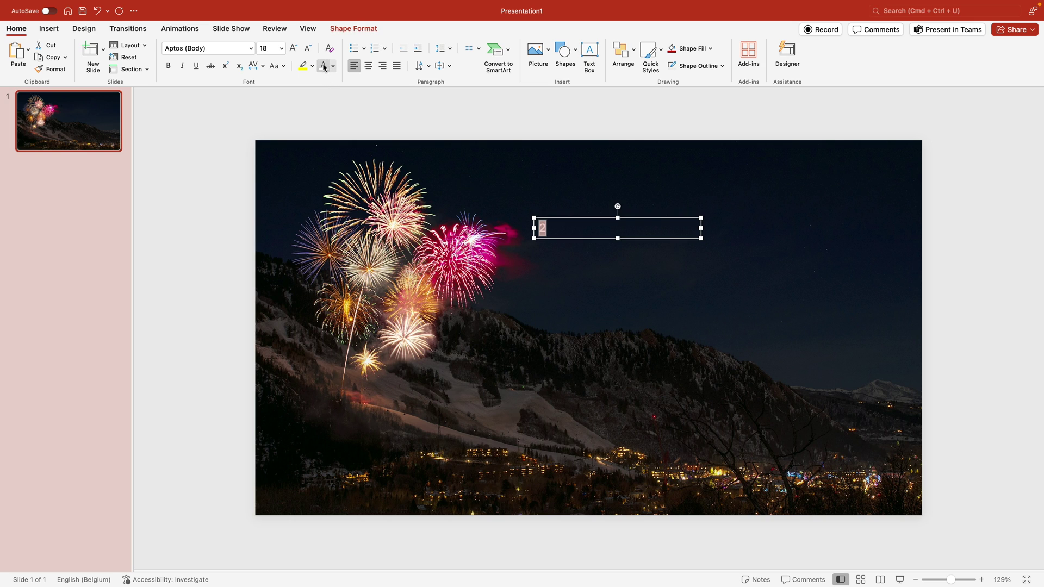
click(215, 48)
text(Montserrat)
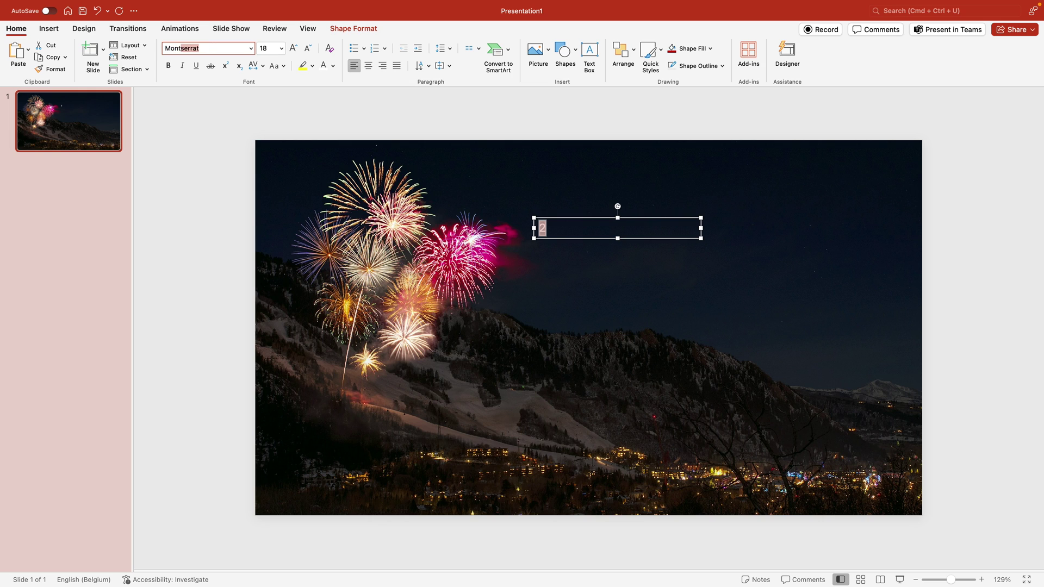
key(Return)
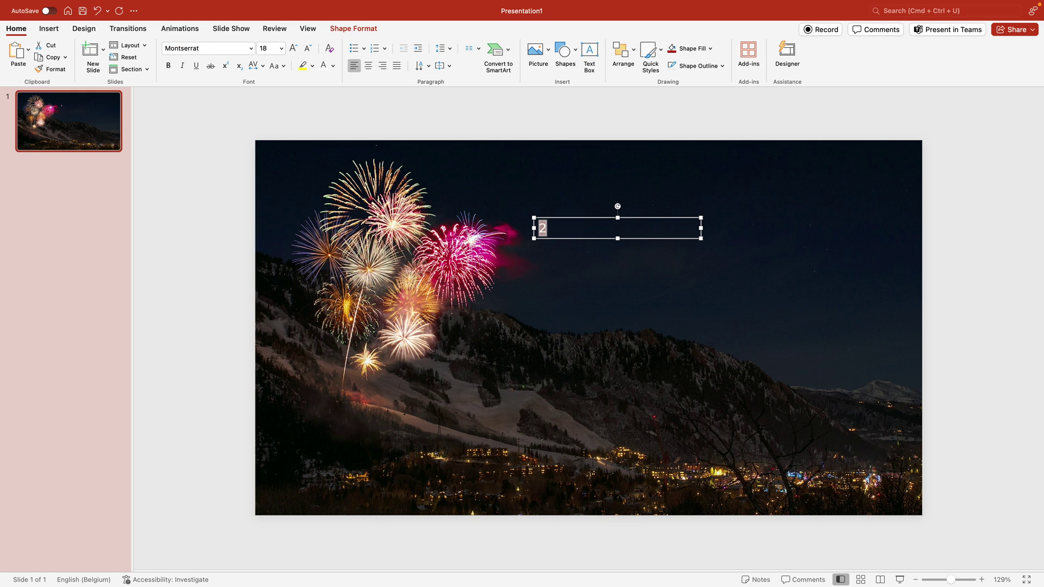
click(252, 49)
mouse_move(272, 147)
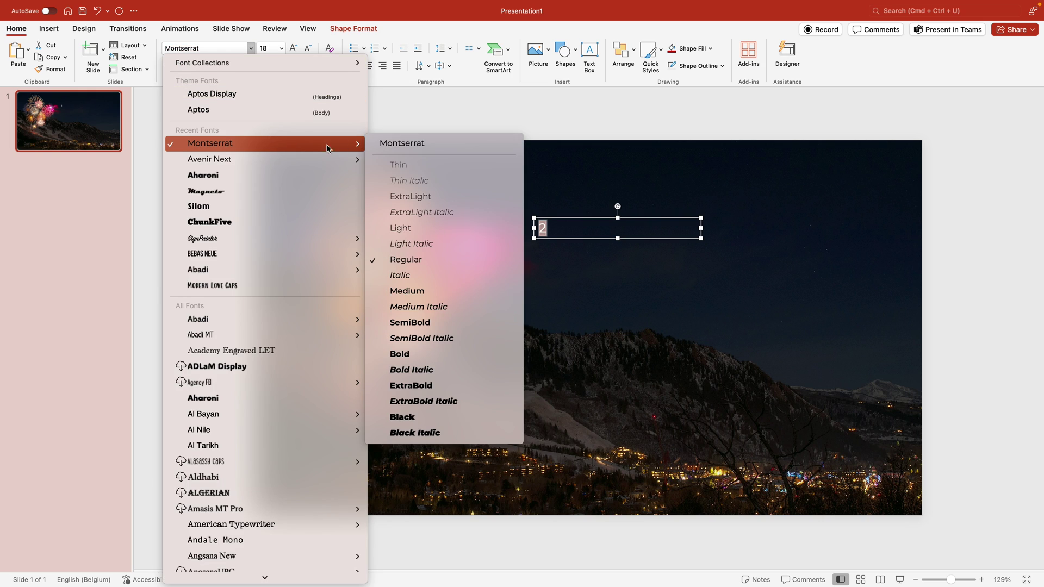
click(420, 354)
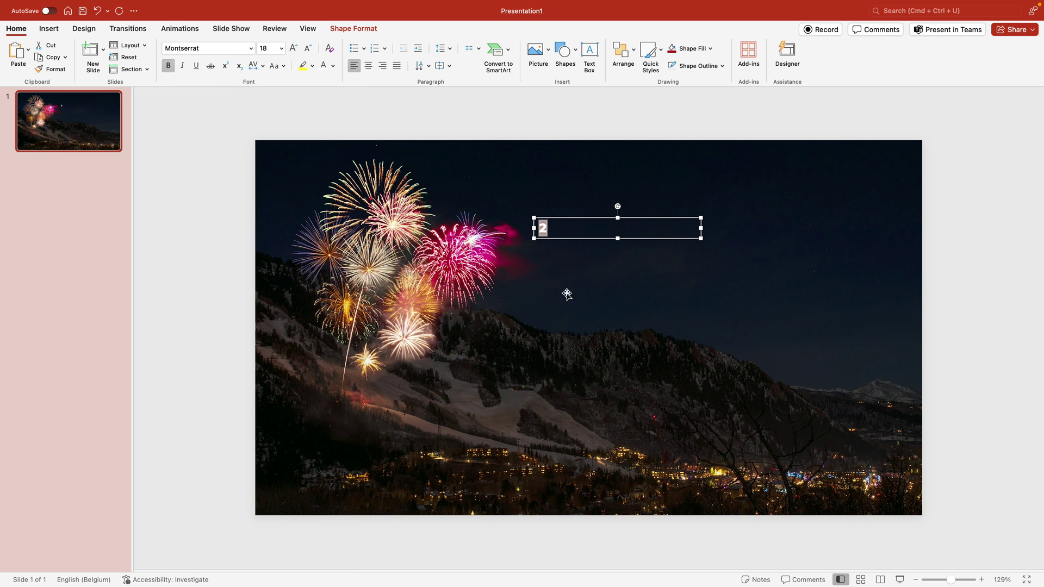
Step: Enlarge the white 2 to 210 pt and move it up and to the right
click(282, 49)
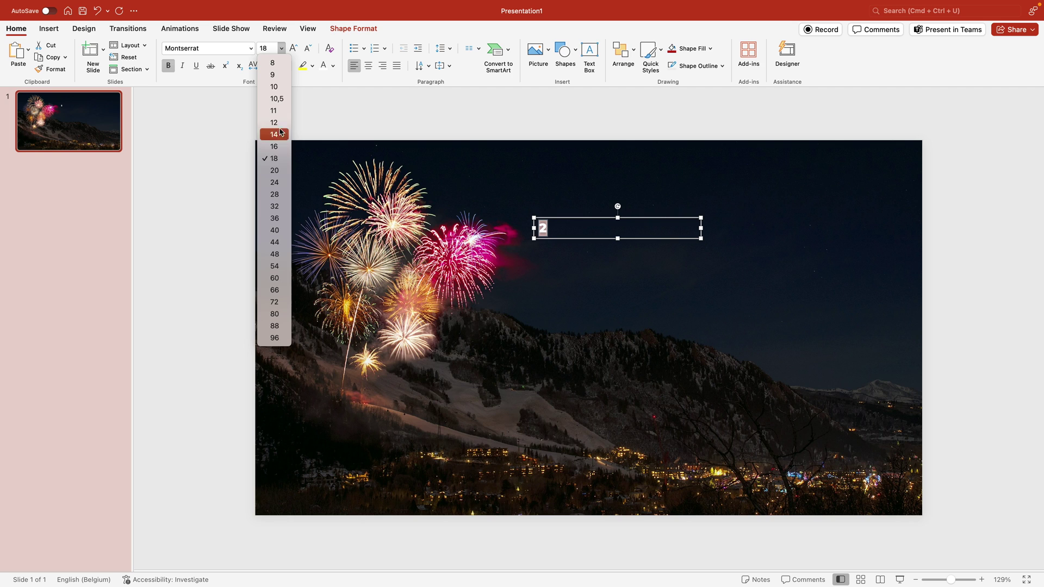
click(274, 338)
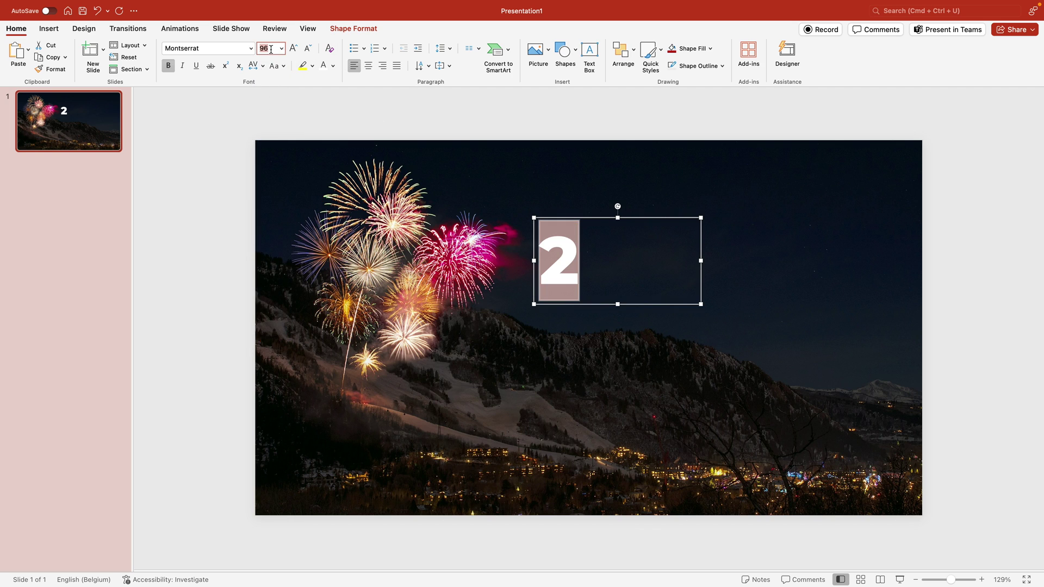
click(293, 51)
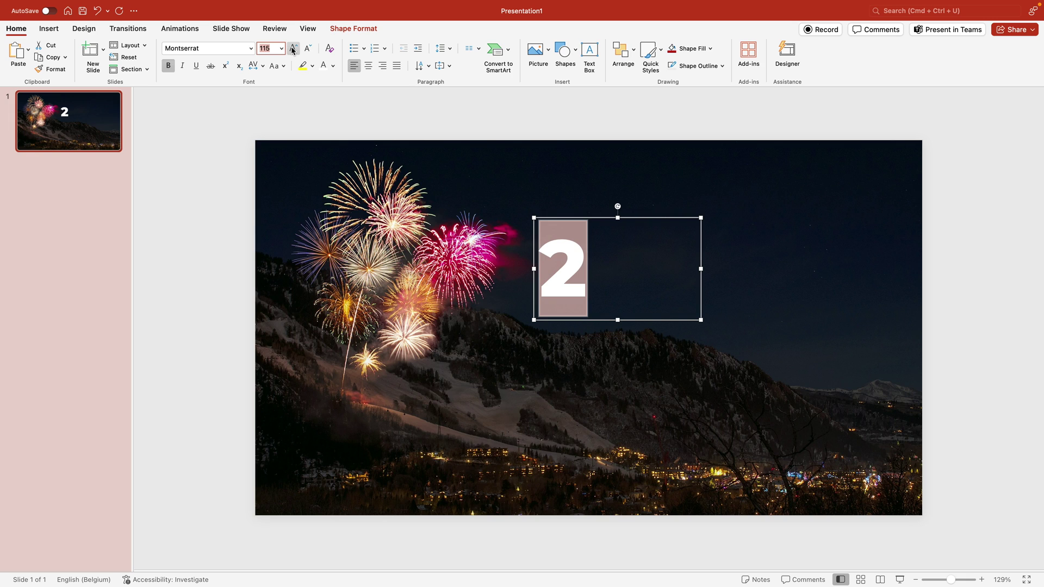
click(292, 51)
click(292, 50)
click(292, 50)
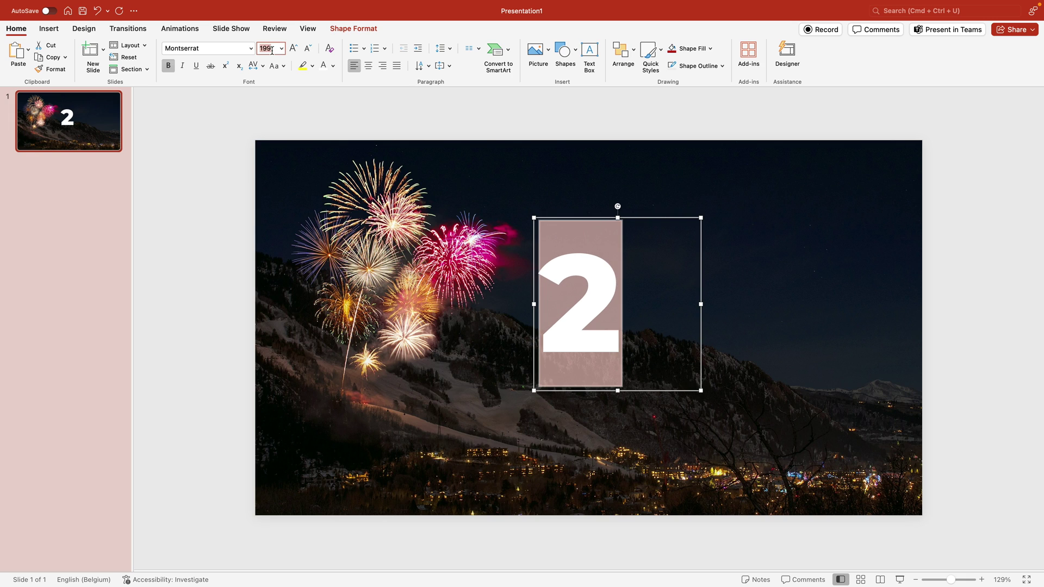
text(210)
key(Return)
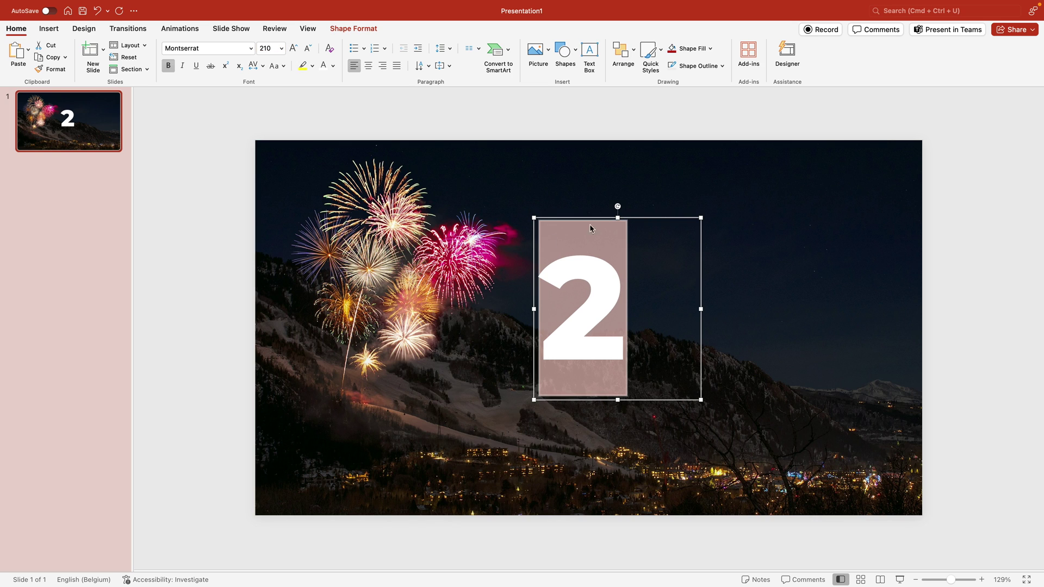
drag(641, 218, 650, 196)
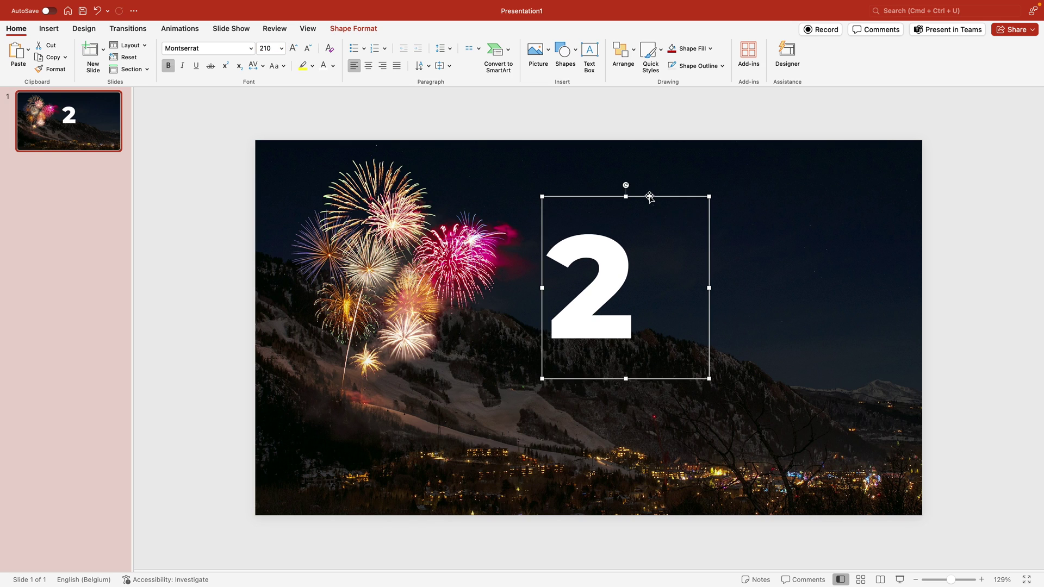
Step: Apply the Offset: Left outer shadow preset to the 2's text via Format Shape
right_click(650, 196)
click(715, 448)
click(987, 115)
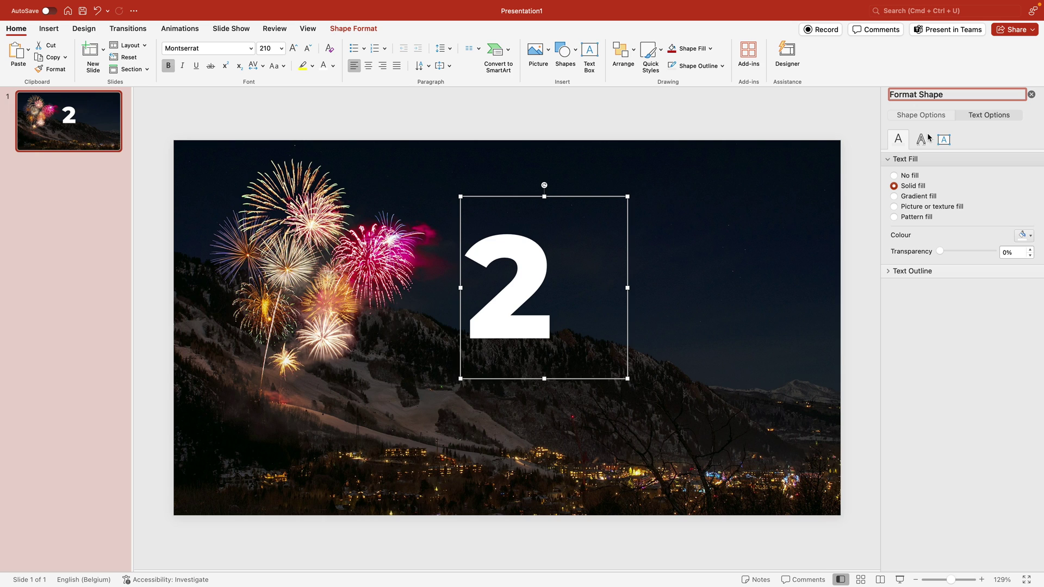
click(919, 140)
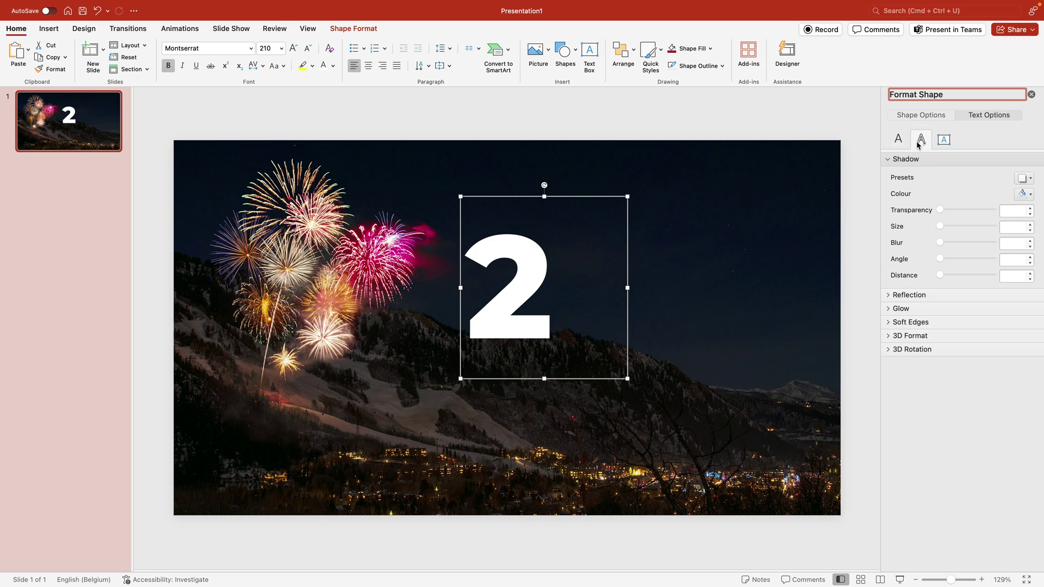
click(1025, 179)
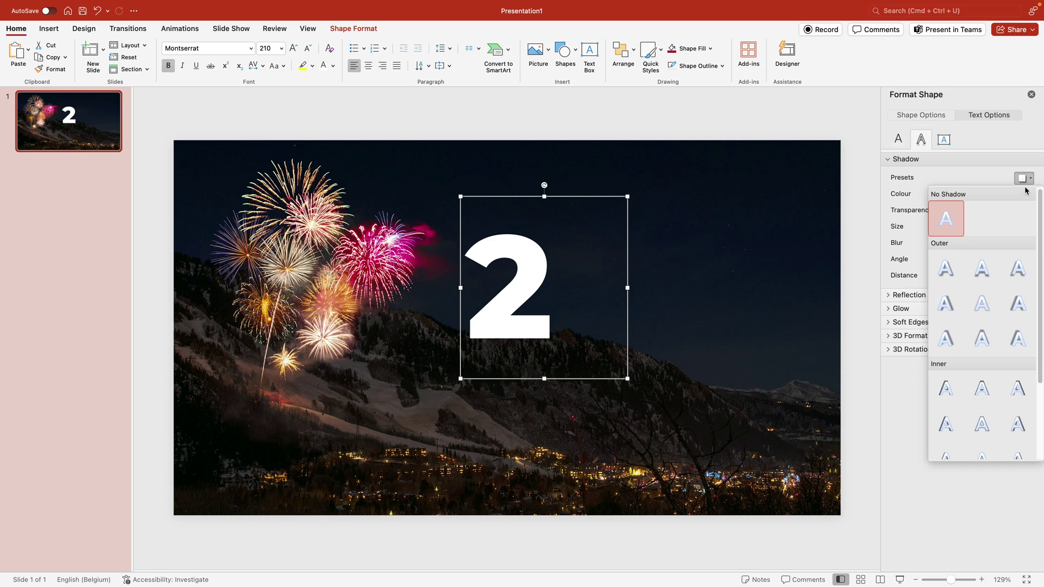
click(1012, 306)
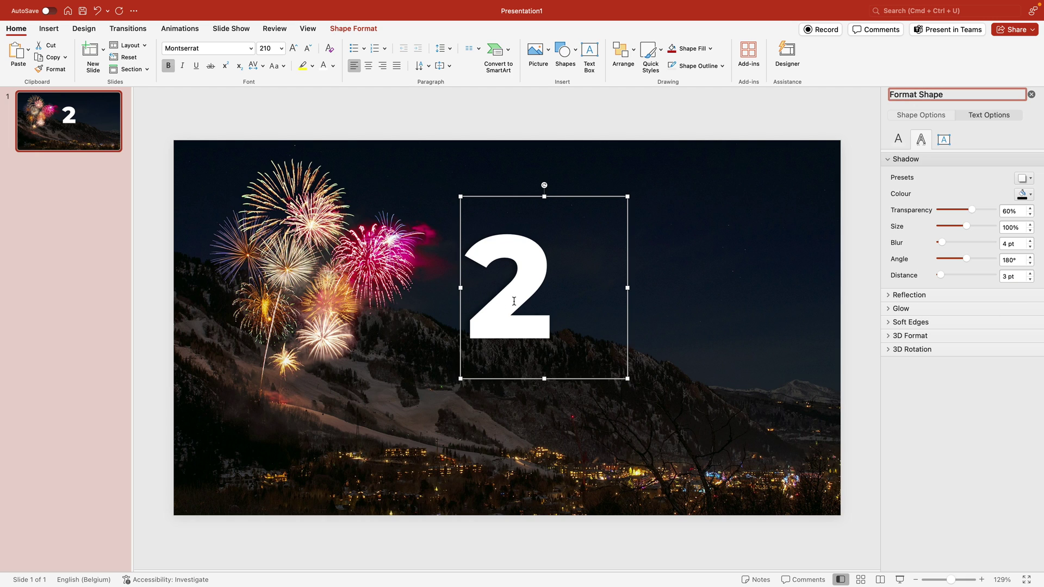
click(461, 270)
Step: Copy the 2 box to the right twice, retyping the copies as 0 and 2
key(super+d)
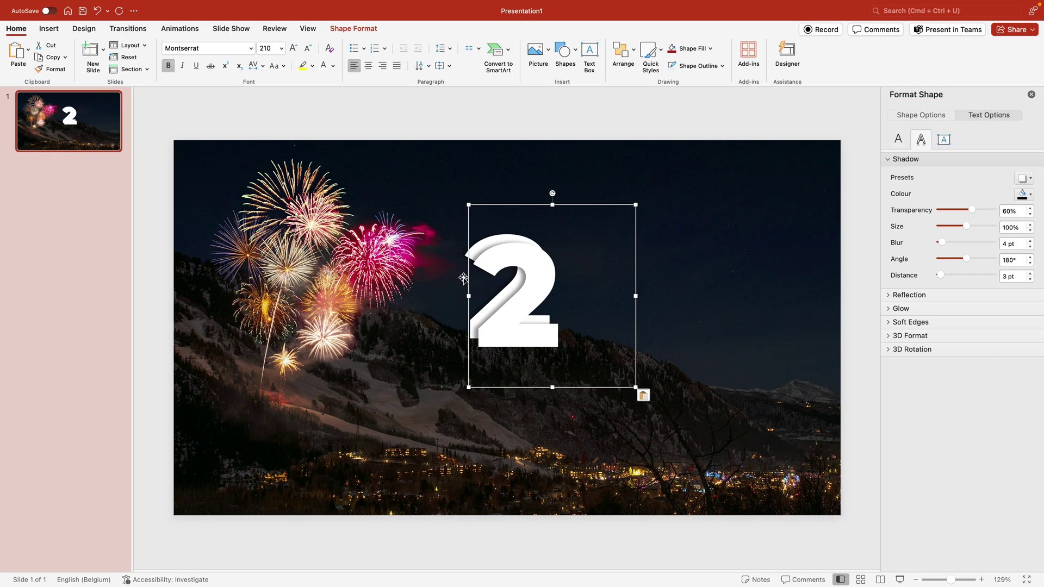
drag(465, 274, 529, 264)
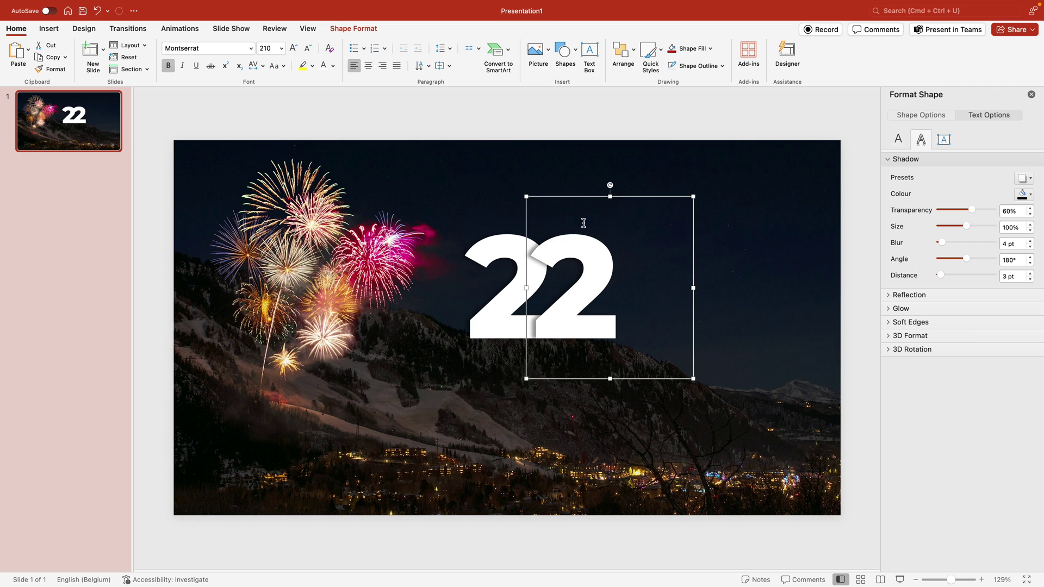
click(588, 315)
key(BackSpace)
text(0)
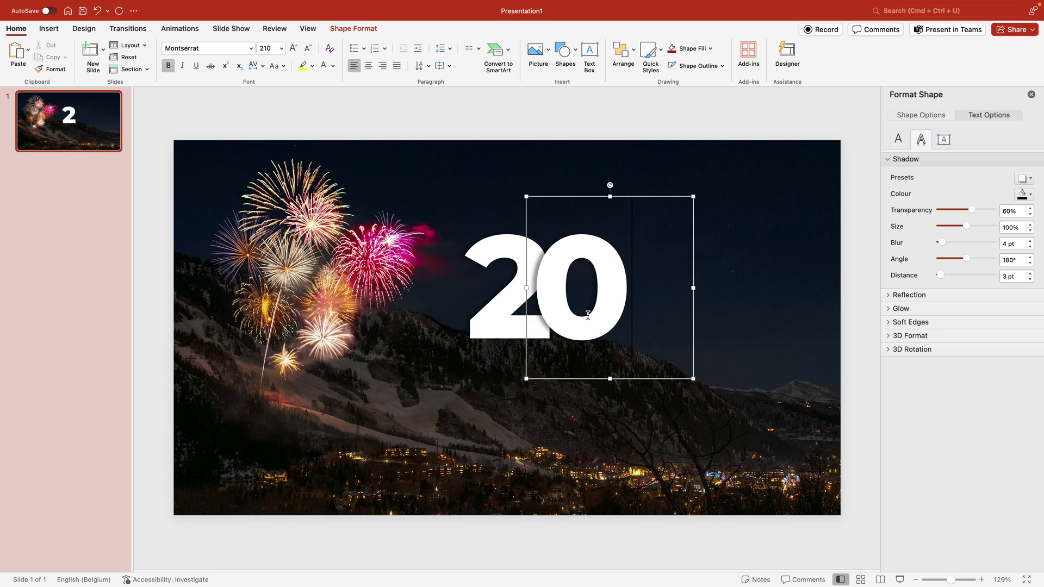
drag(626, 379, 696, 382)
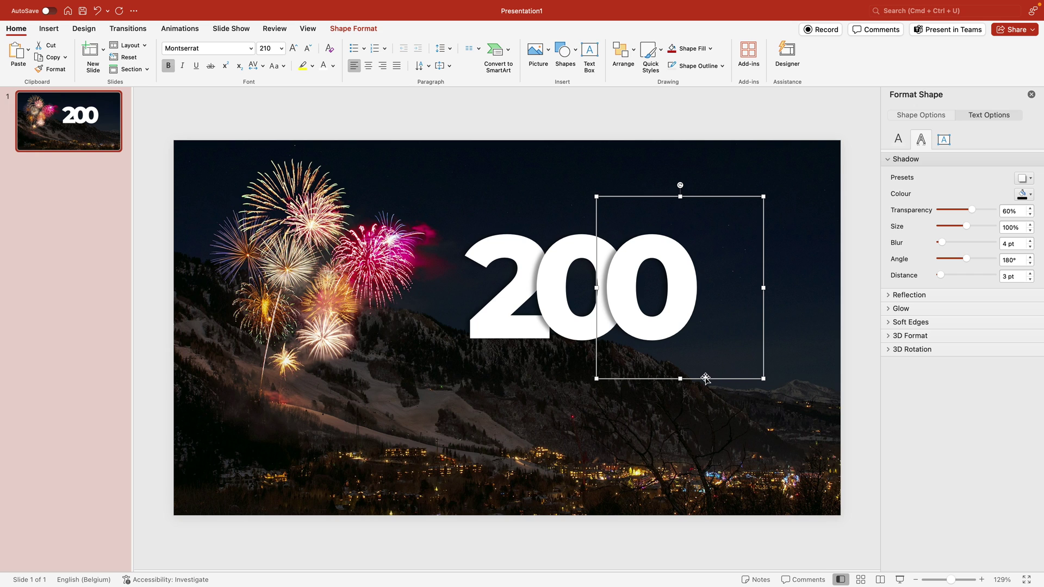
double_click(626, 301)
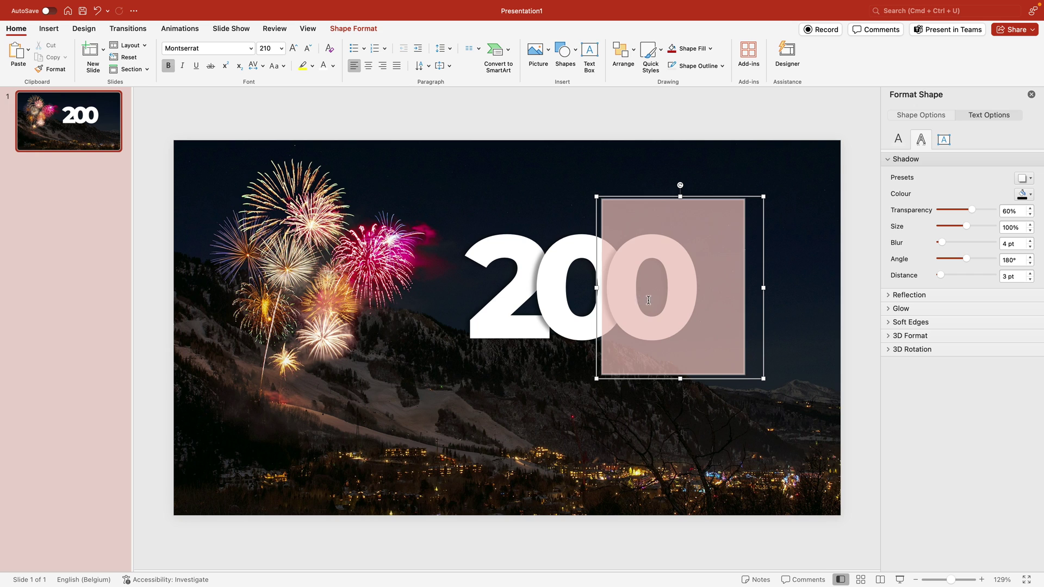
text(2)
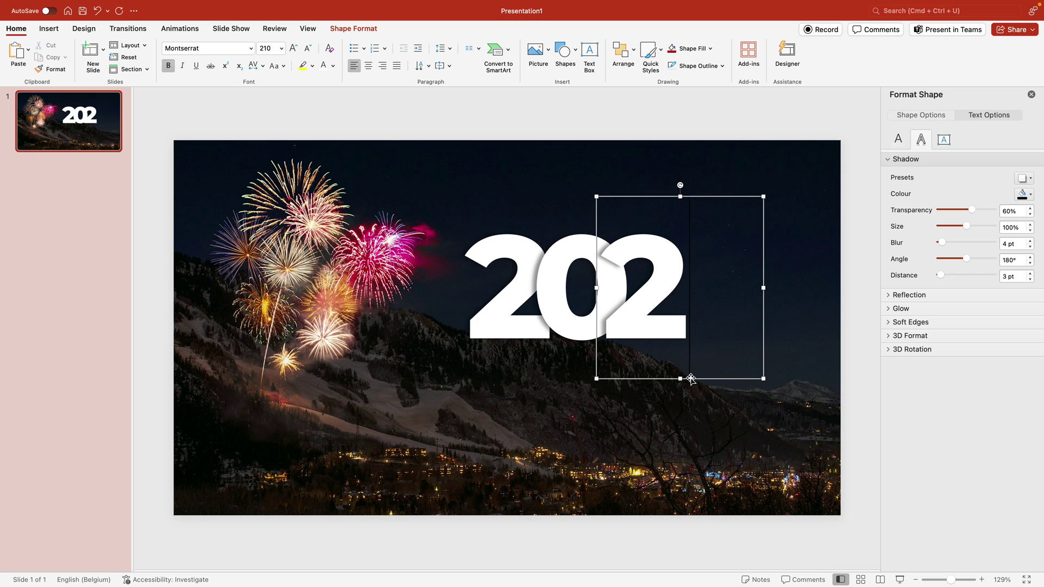
Step: Add a fourth copy retyped as 4 and nudge it into place beside 202
drag(690, 378, 769, 381)
click(744, 301)
key(BackSpace)
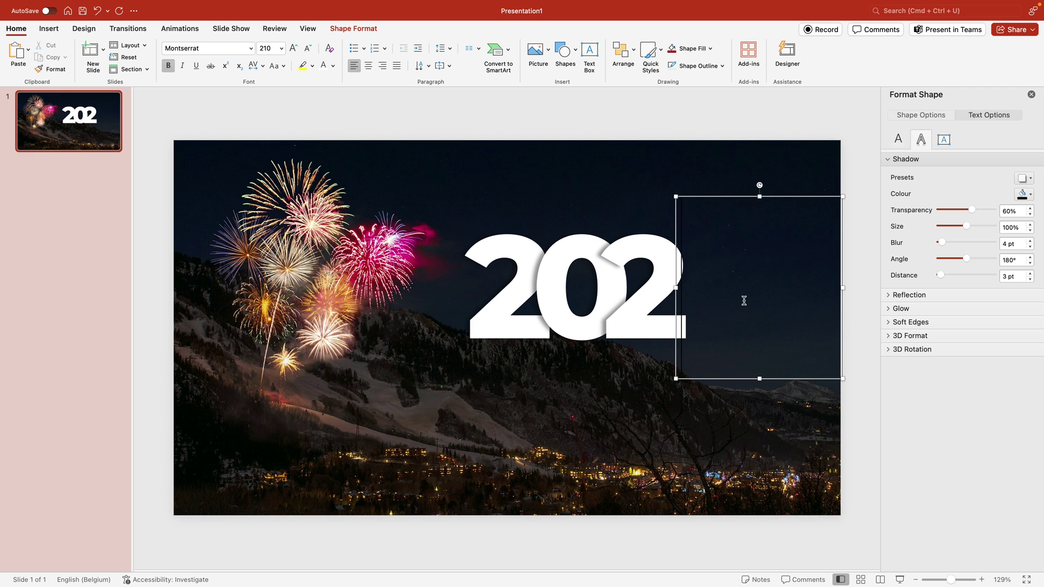
text(4)
drag(675, 265, 597, 265)
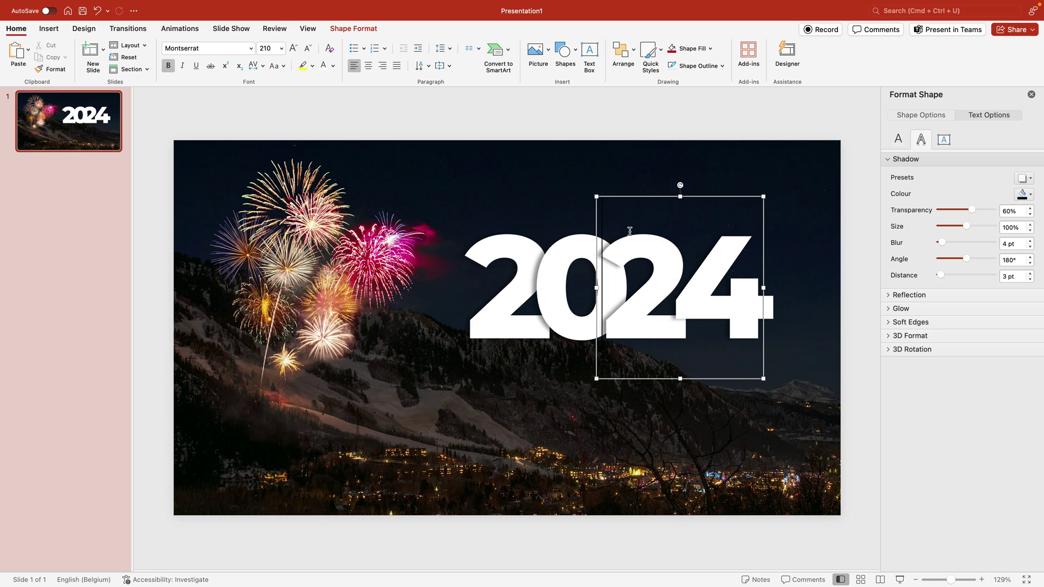
drag(633, 203, 638, 203)
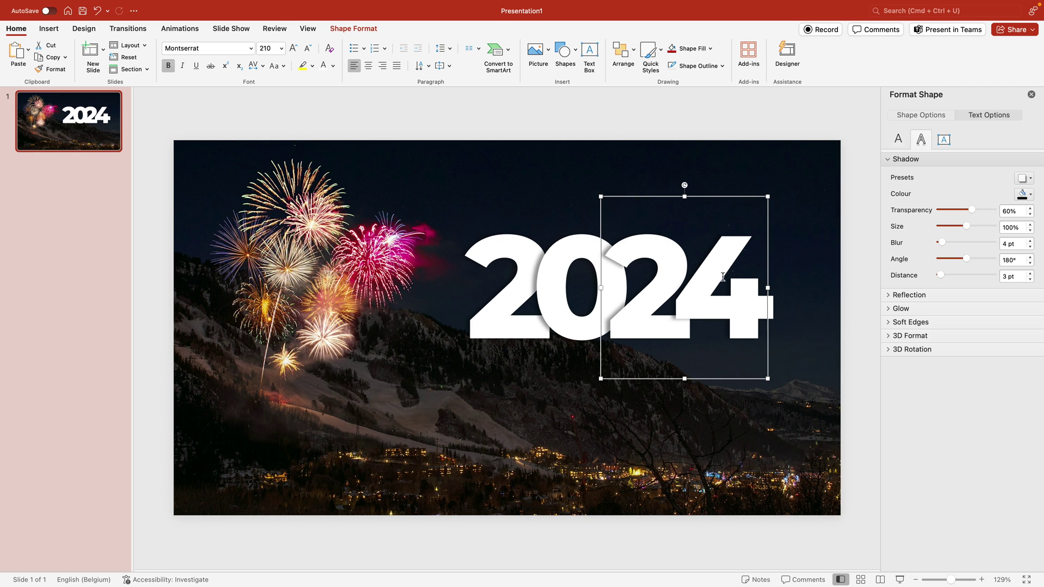
click(805, 120)
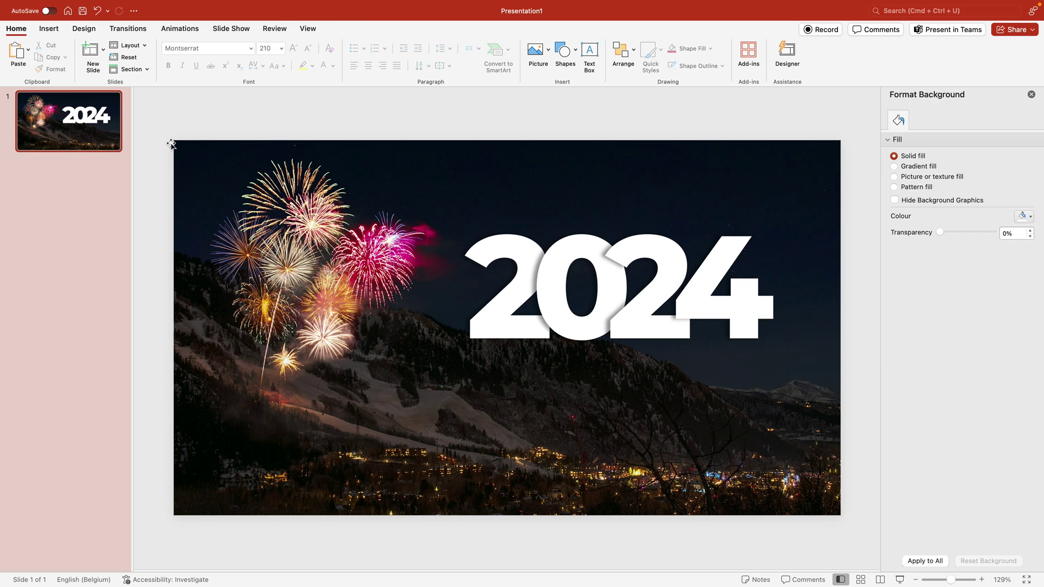
Step: Duplicate slide 1, then back on slide 1 zoom out to 56%
right_click(92, 131)
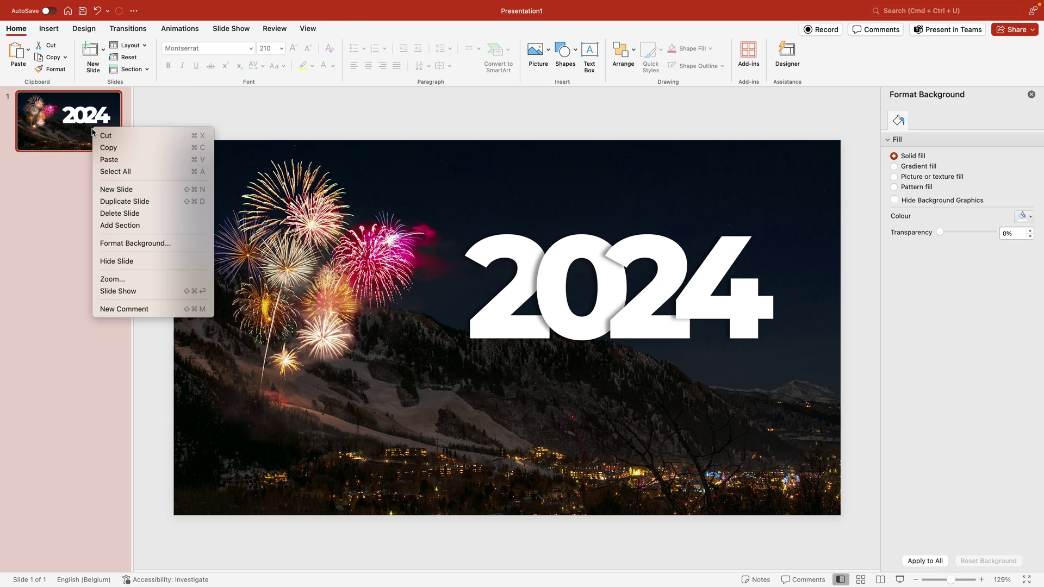
click(127, 201)
click(79, 135)
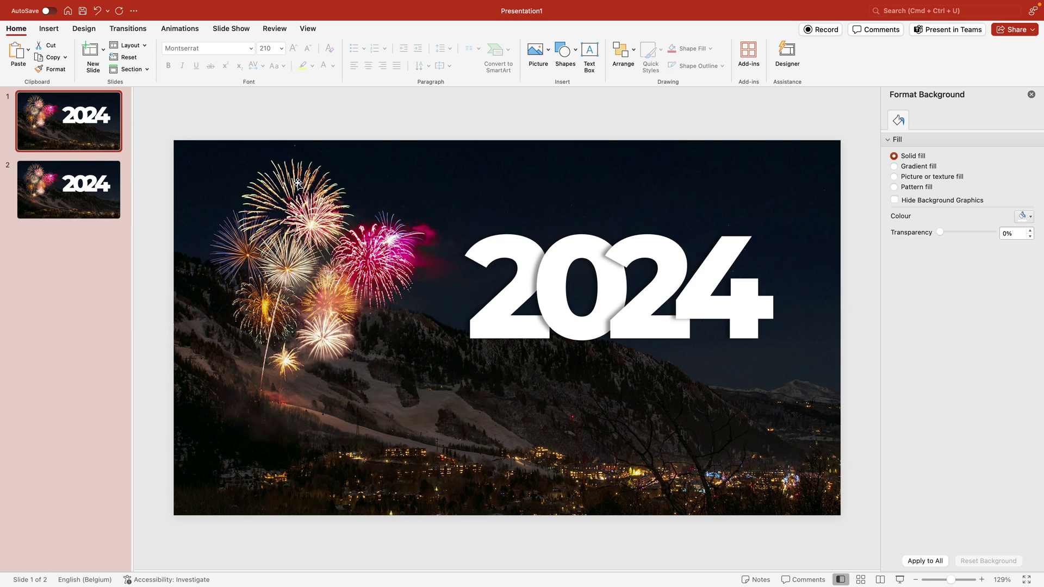
click(1031, 95)
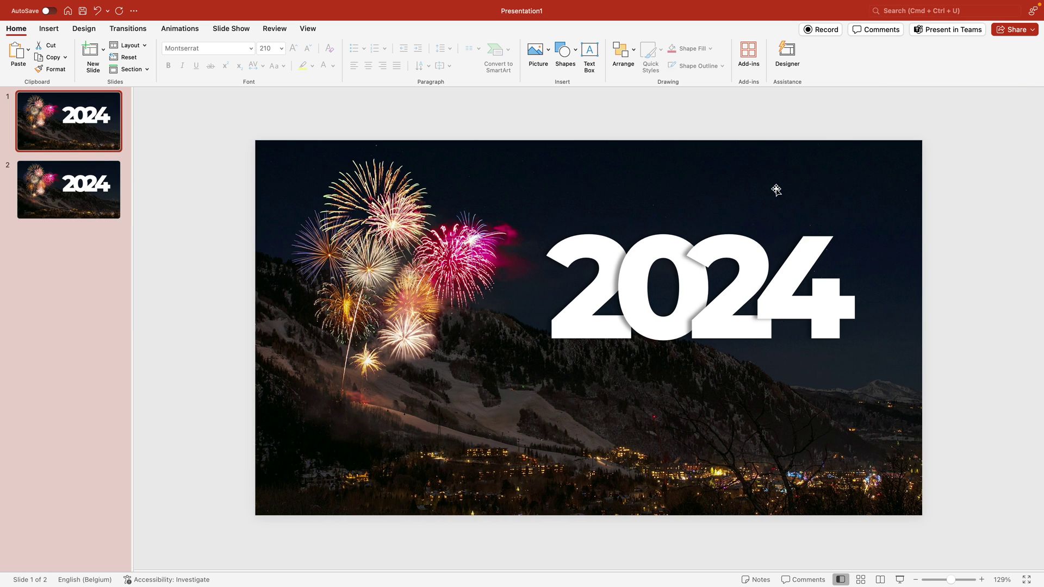
scroll(777, 185, down, 5)
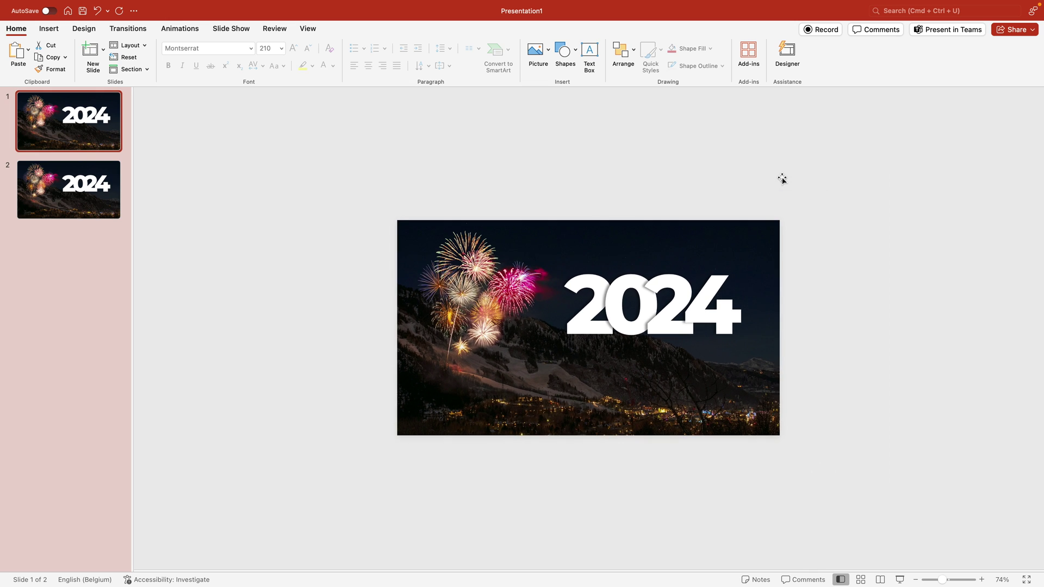
drag(946, 583, 937, 581)
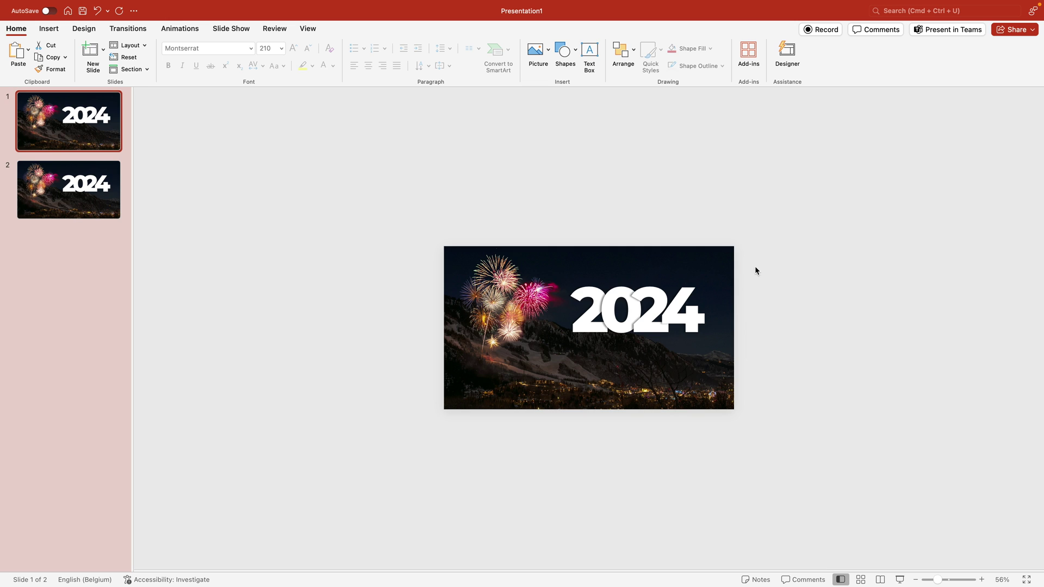
Step: Lift slide 1's 2024 digits above the slide, raising 0, 2 and 4 progressively higher
drag(765, 227, 522, 383)
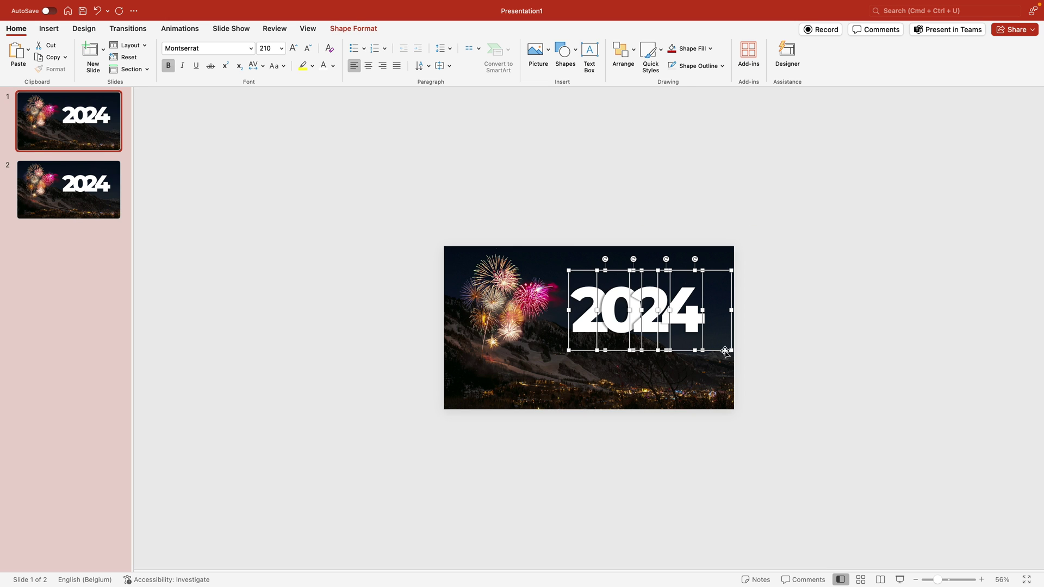
drag(714, 351, 715, 257)
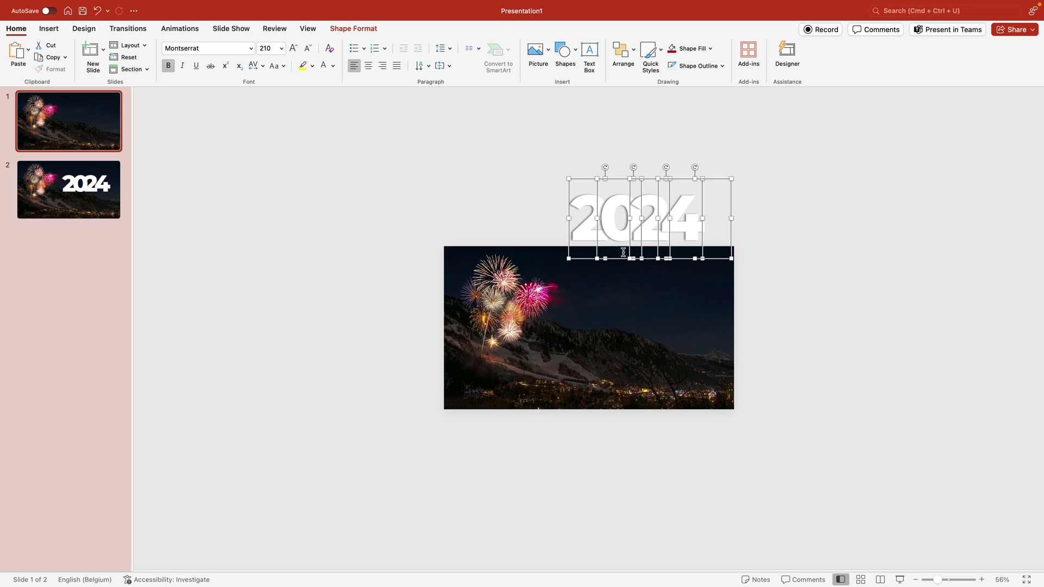
shift+click(568, 239)
drag(713, 256, 708, 173)
shift+click(596, 200)
shift+click(631, 185)
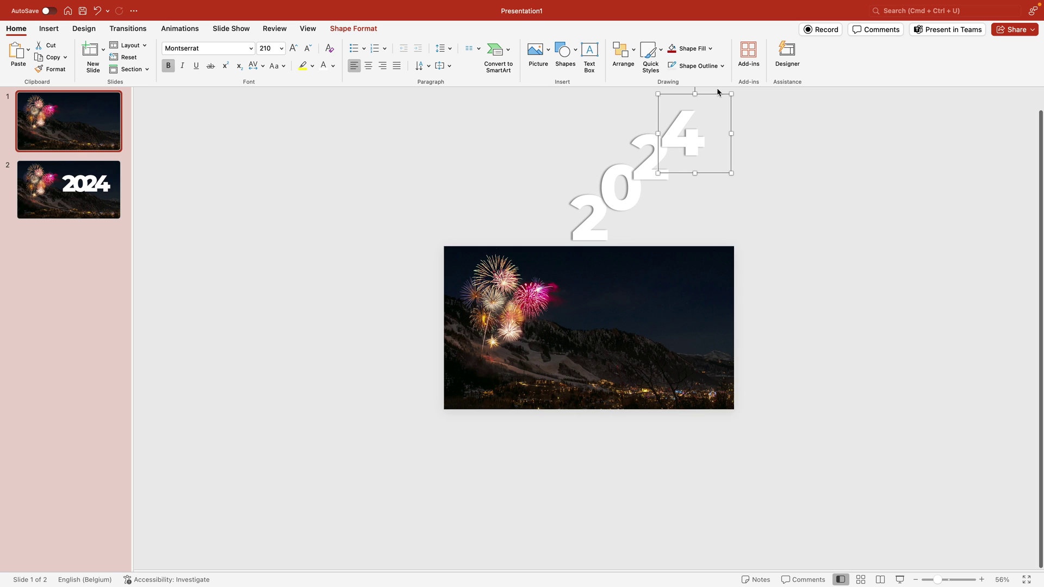
click(794, 216)
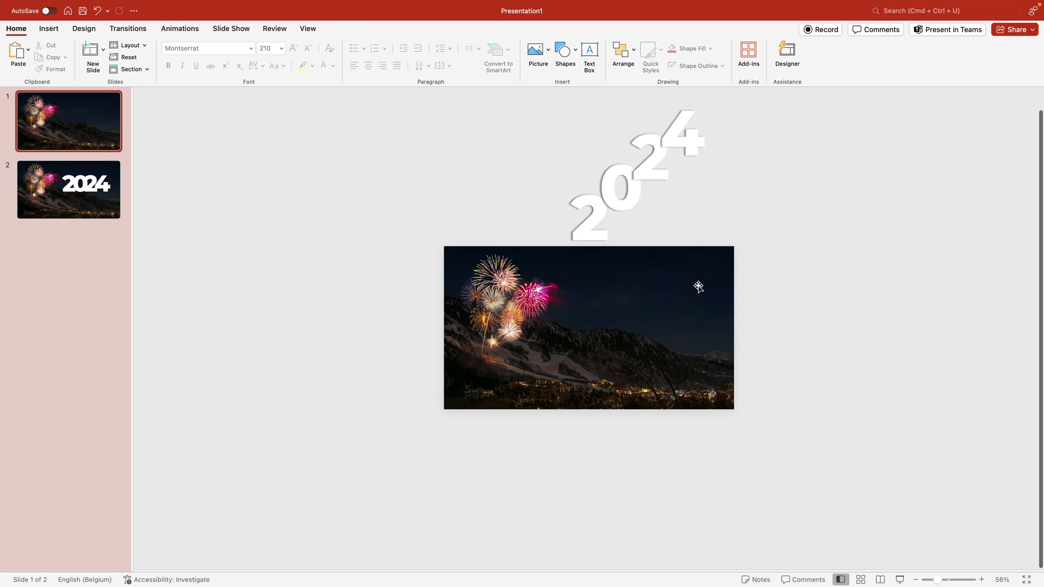
click(102, 188)
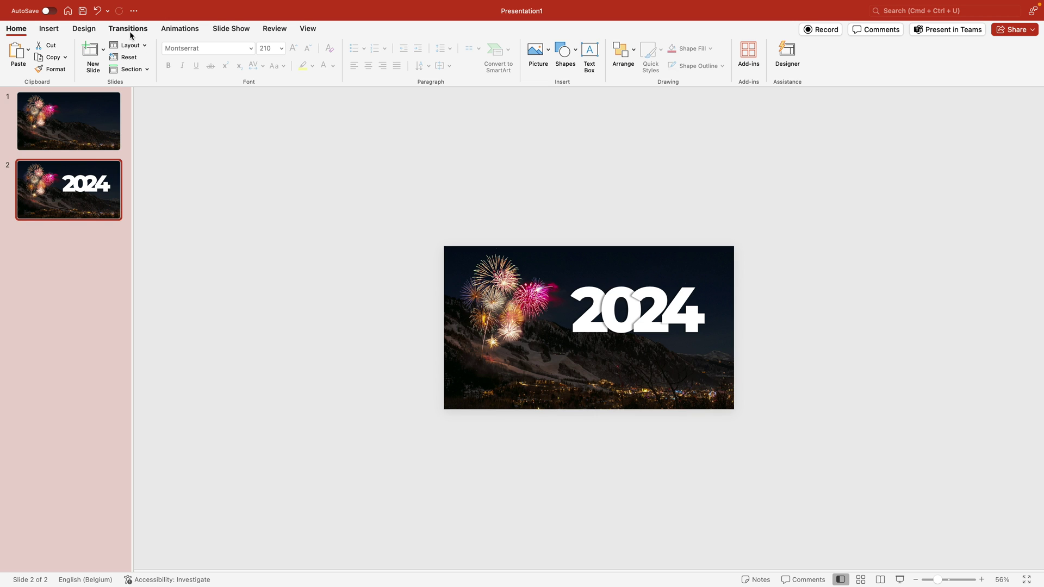
Step: Apply the Morph transition to slide 2 with its 02,00 duration
click(128, 30)
click(121, 57)
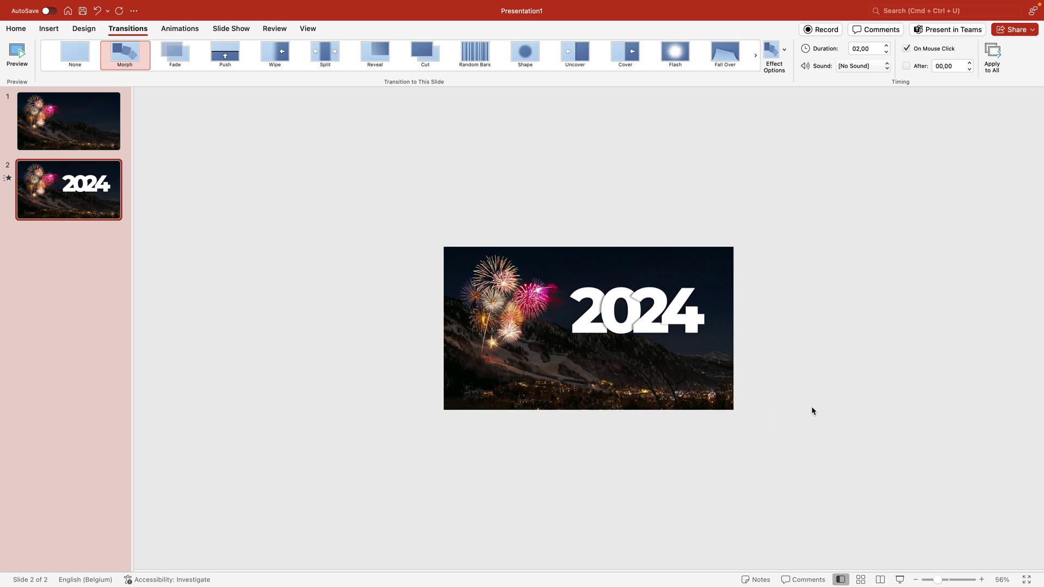
scroll(811, 406, up, 4)
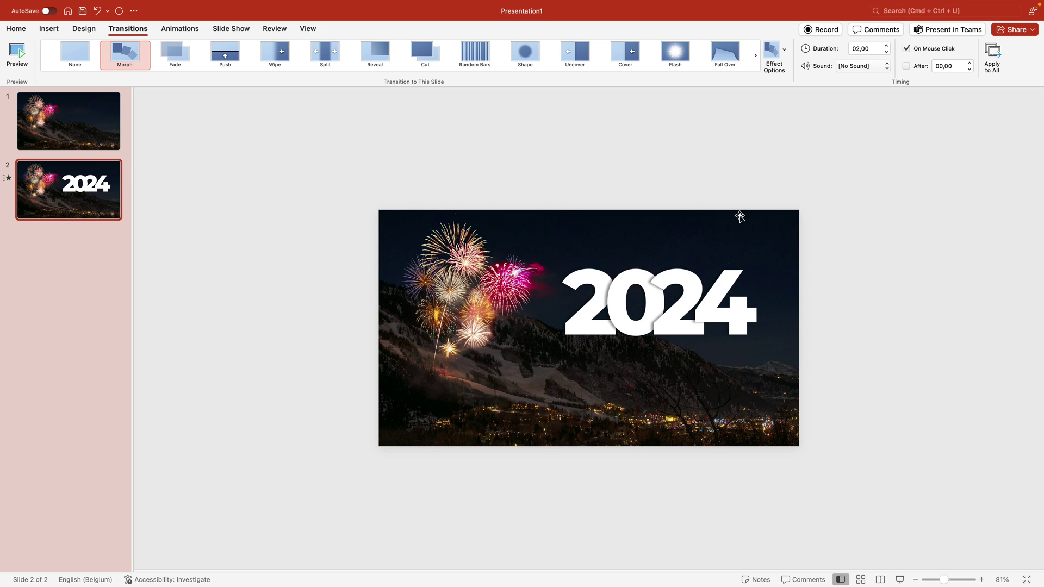
Step: Paste a copy of the 4 box above the slide and retype it as 5
click(727, 271)
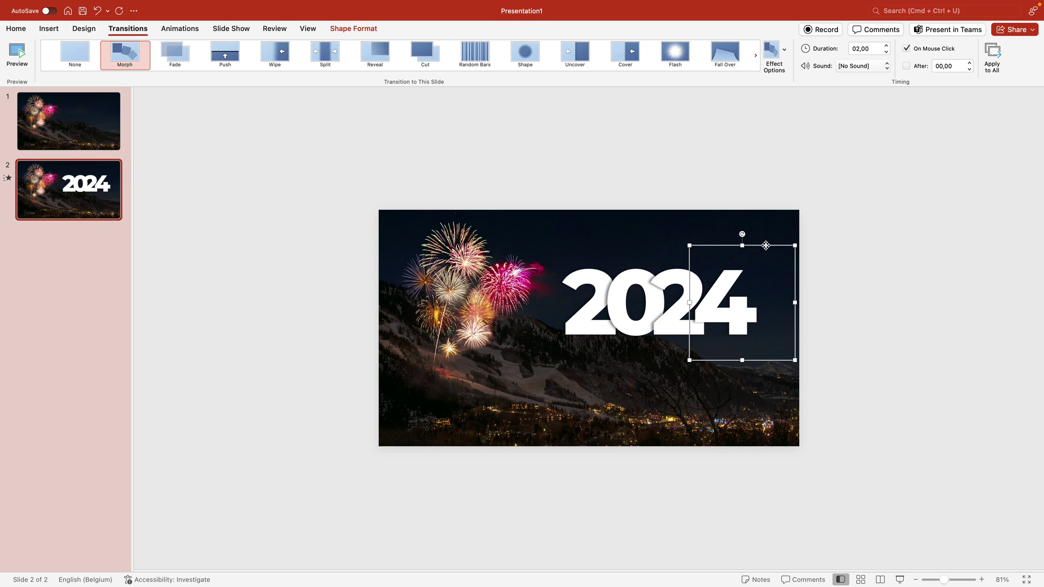
key(super+v)
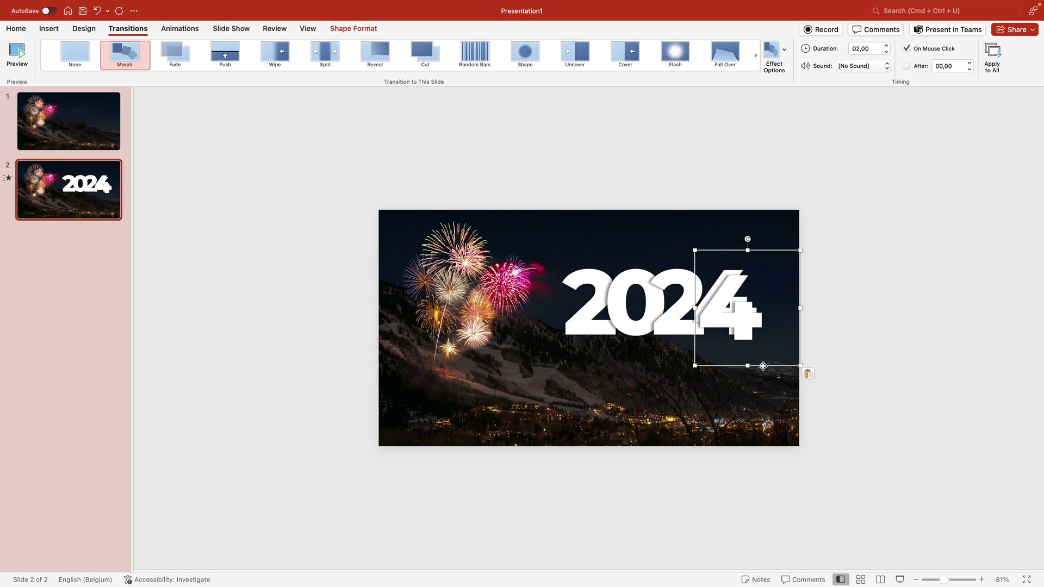
drag(761, 363, 756, 268)
key(BackSpace)
text(5)
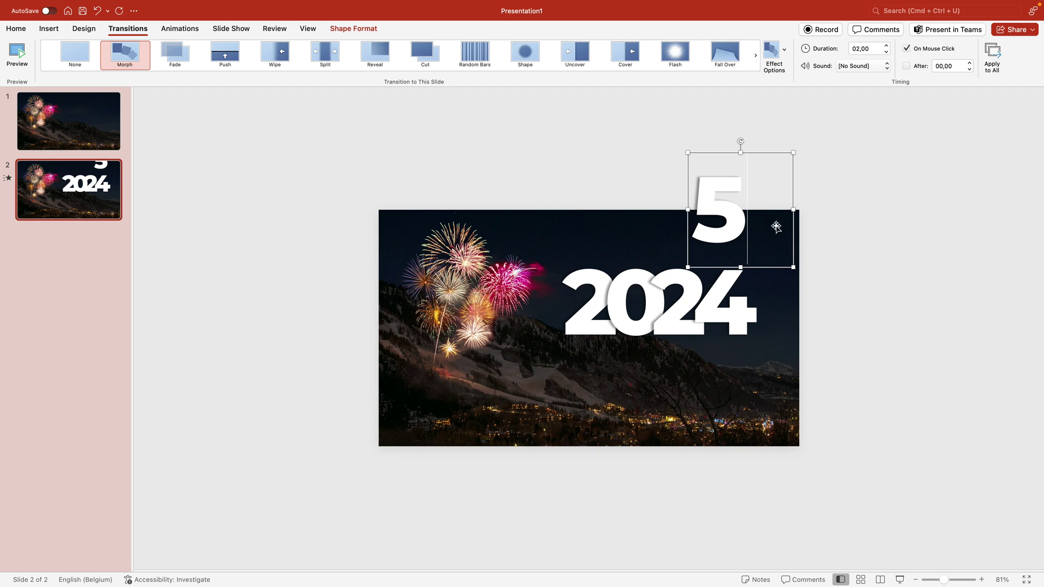
drag(792, 231, 793, 221)
Step: Set the 5 just above the slide's top edge over the 4, then duplicate slide 2
click(2, 223)
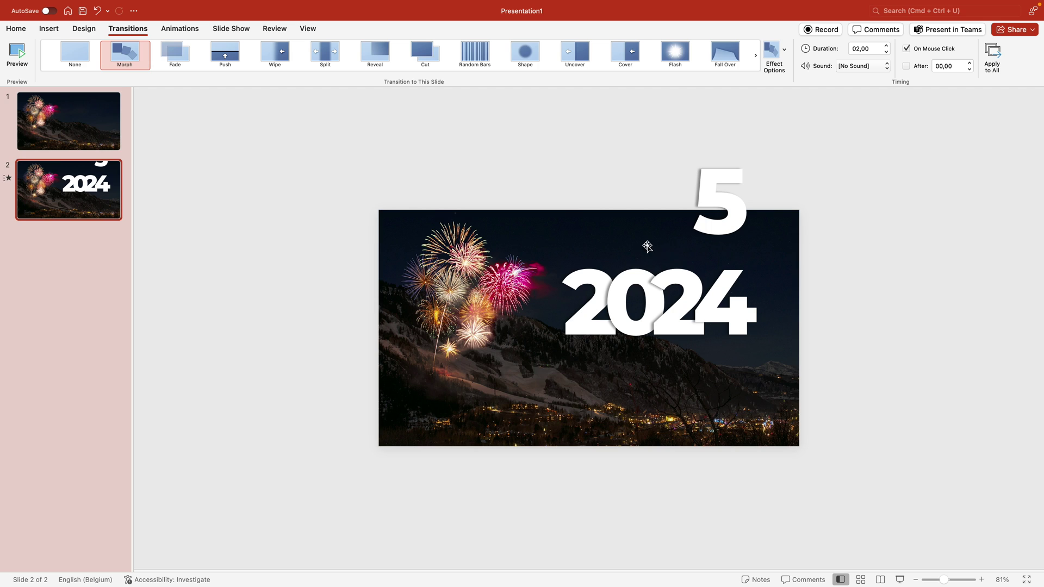
click(723, 221)
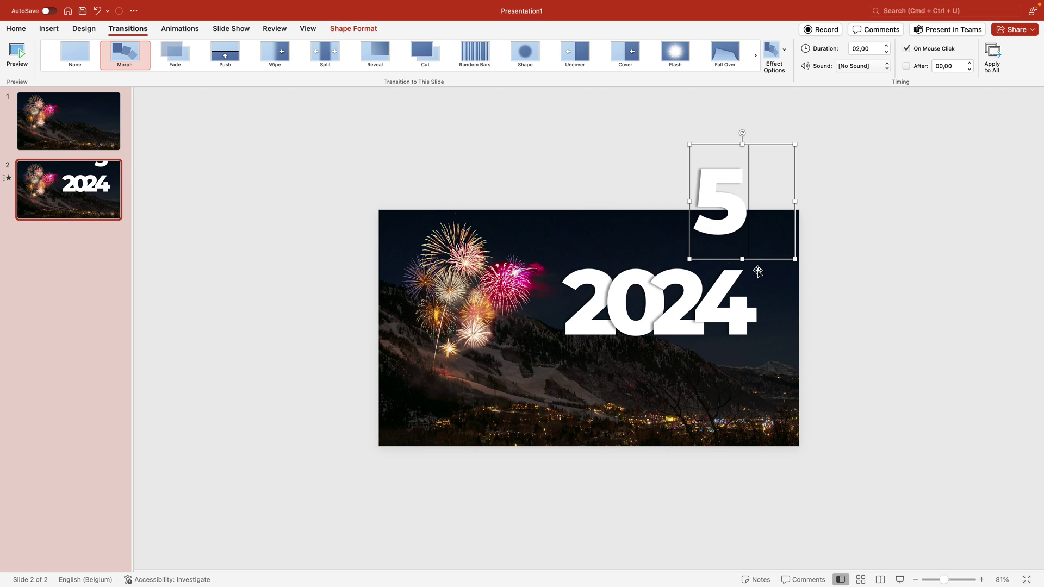
drag(757, 259, 758, 274)
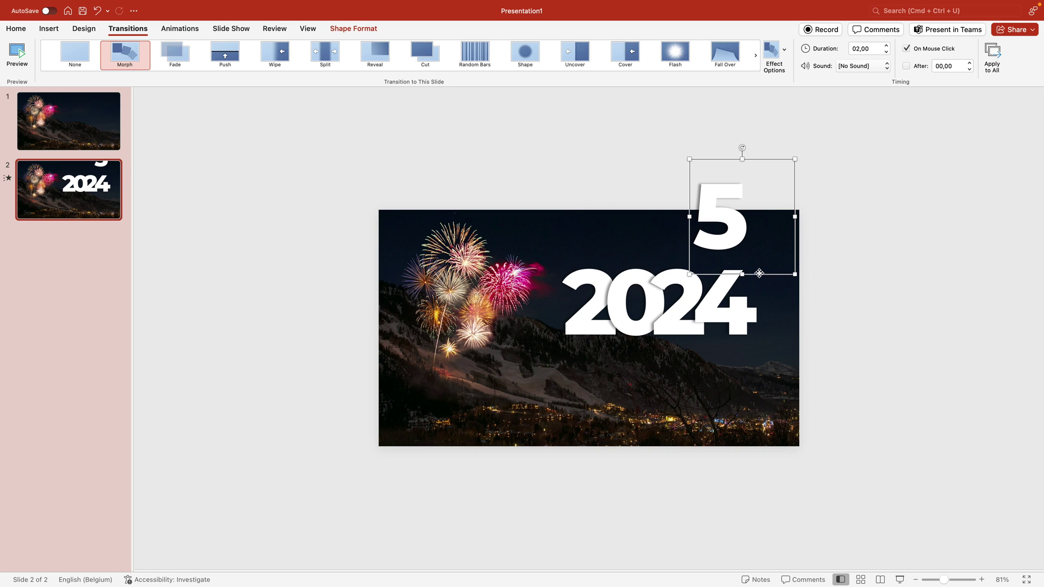
click(894, 323)
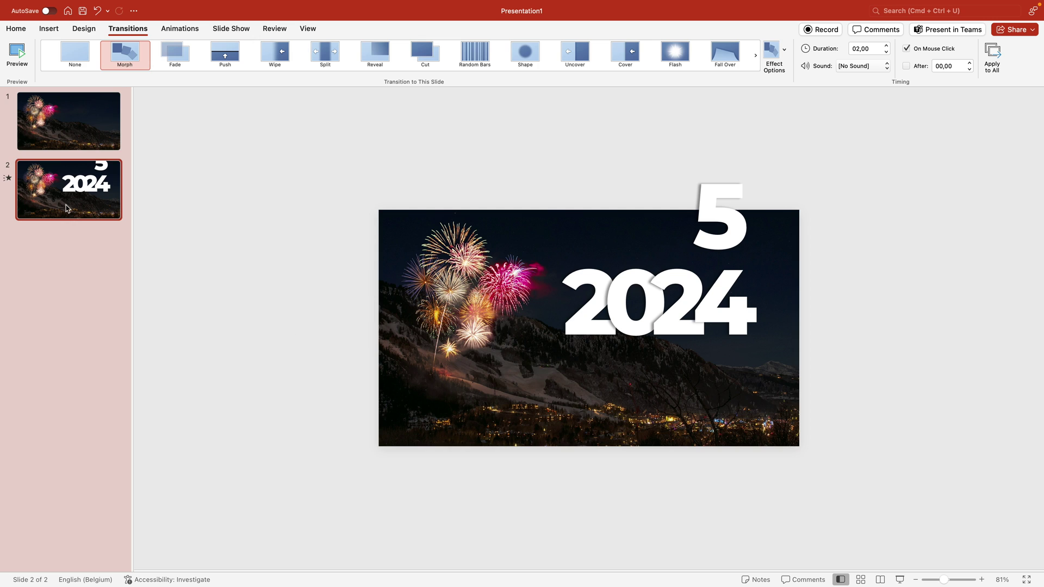
key(super+d)
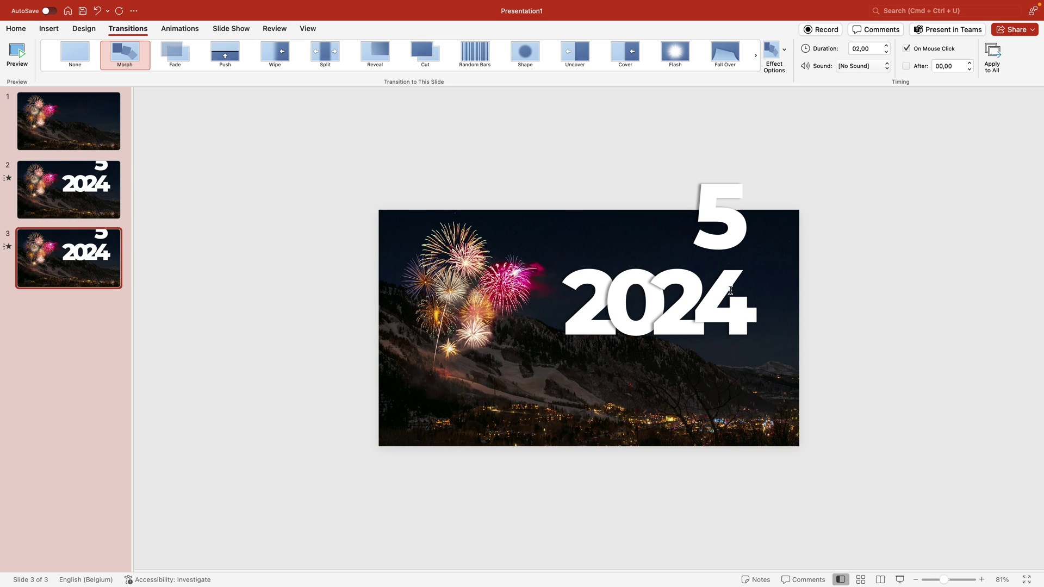
Step: On slide 3, drop the 4 to the lower edge and bring the 5 beside 202 to read 2025
click(753, 244)
drag(753, 244, 761, 345)
click(727, 201)
drag(753, 162, 752, 247)
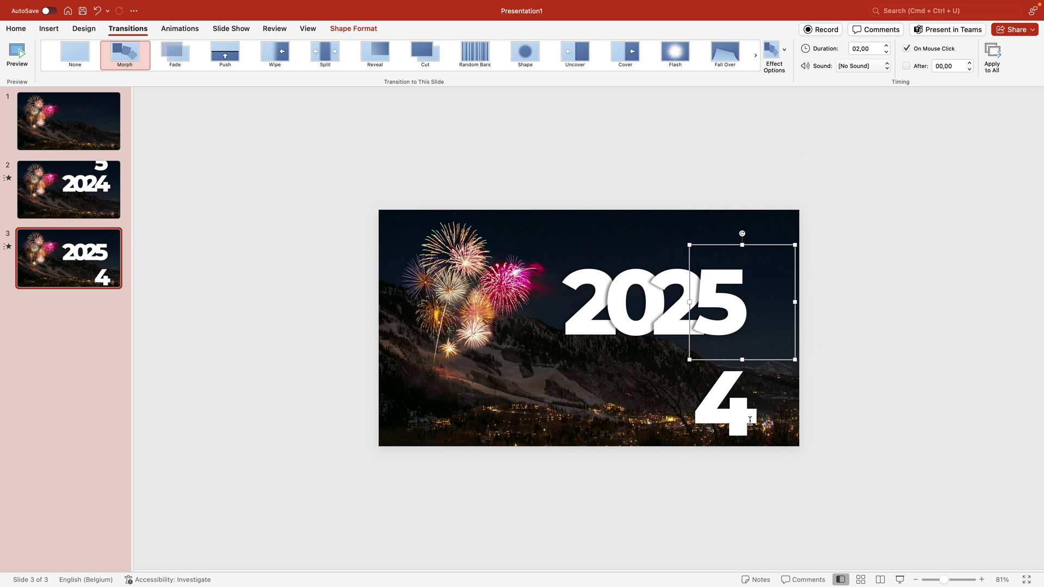
click(753, 394)
drag(767, 346, 766, 454)
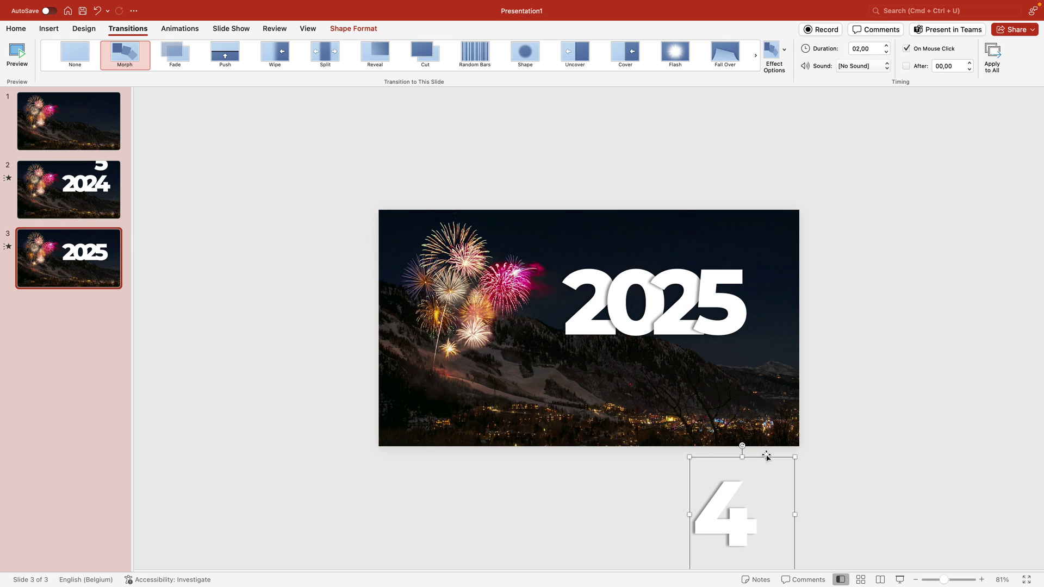
key(super+z)
click(856, 396)
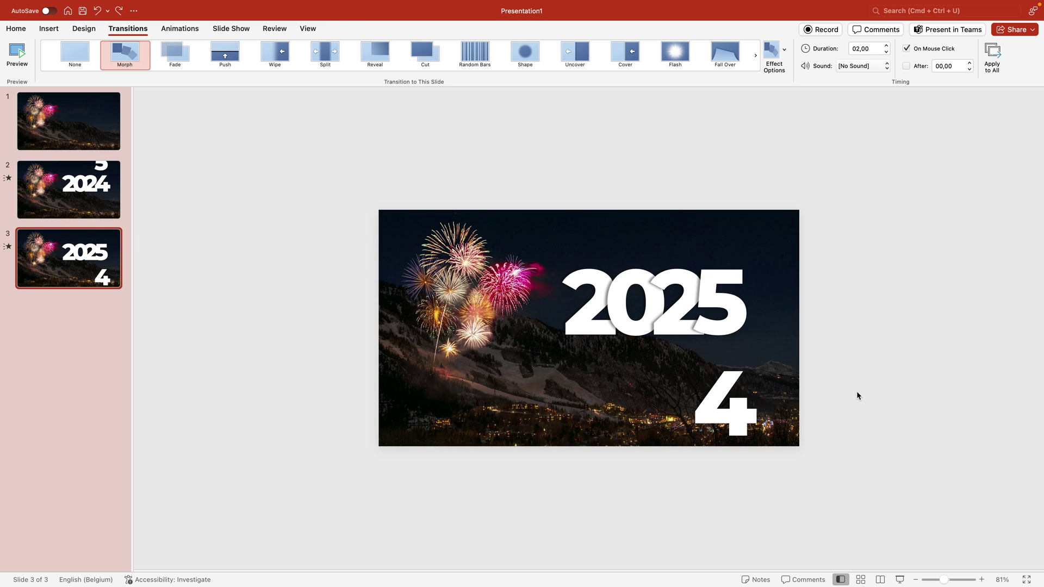
click(494, 412)
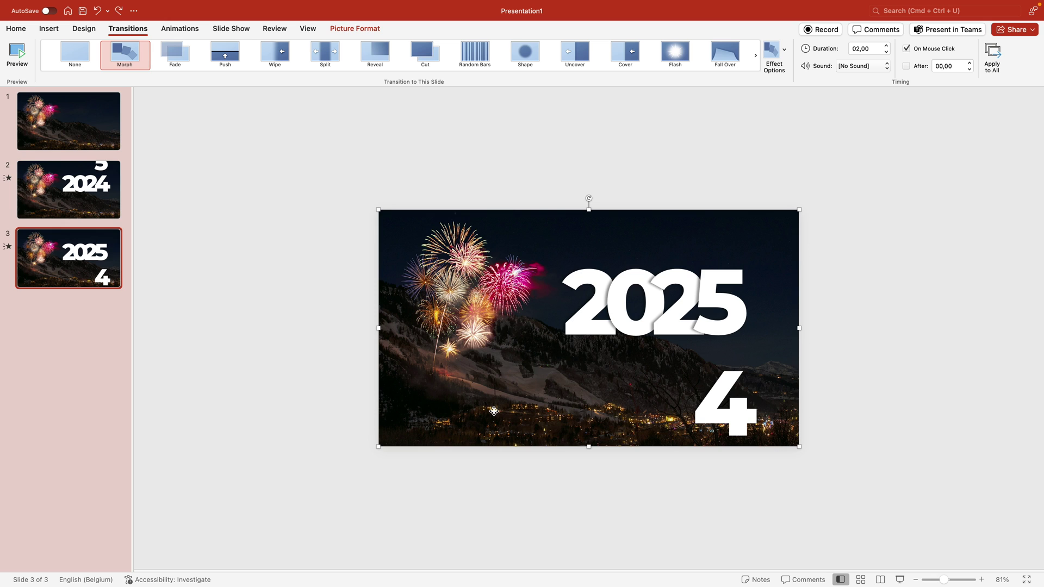
Step: Paste a copy of the fireworks photo over the original and crop it to a top strip
key(super+v)
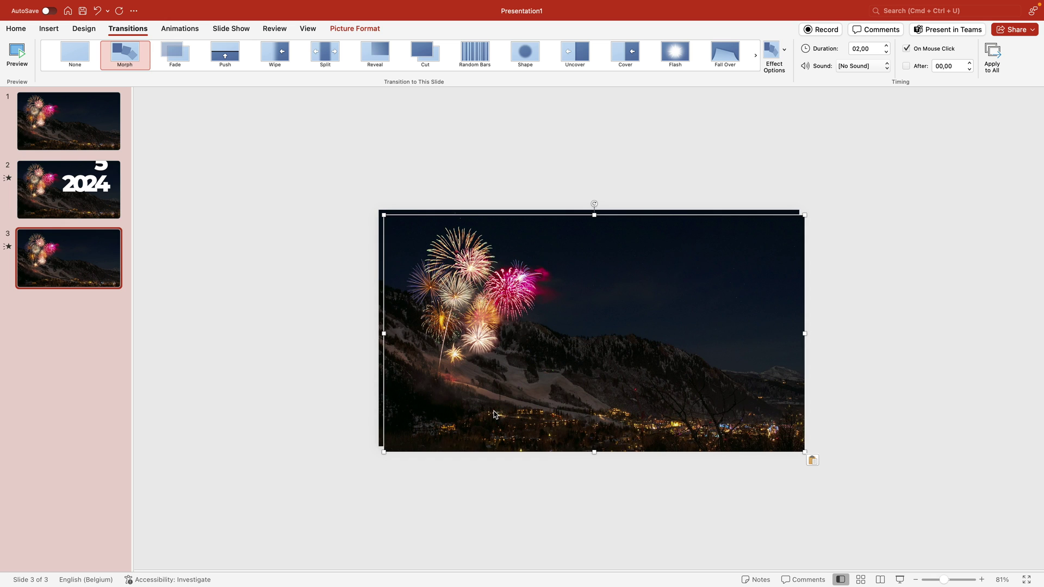
drag(521, 382, 518, 375)
right_click(518, 375)
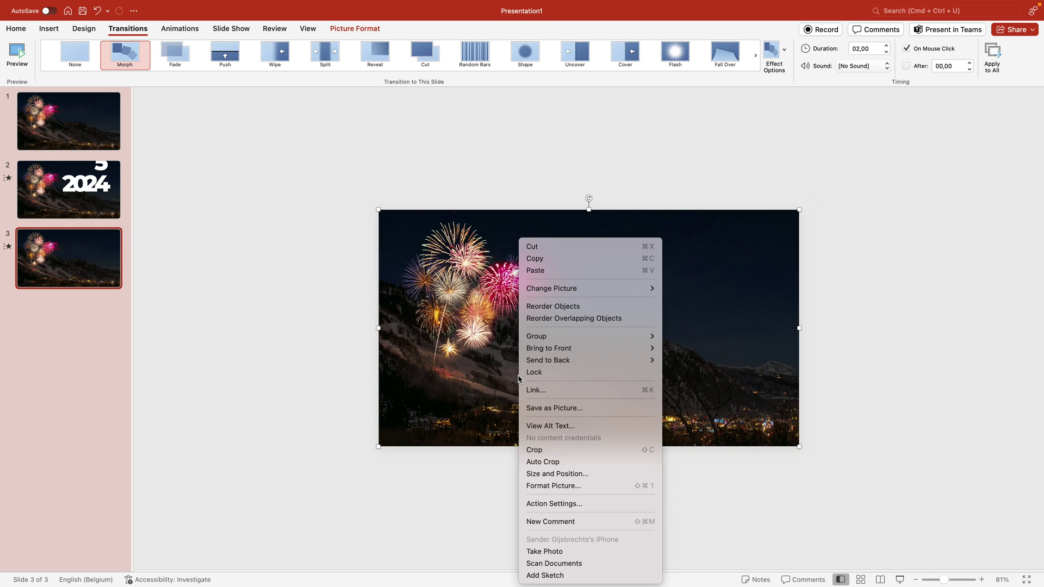
click(563, 450)
drag(589, 447, 606, 254)
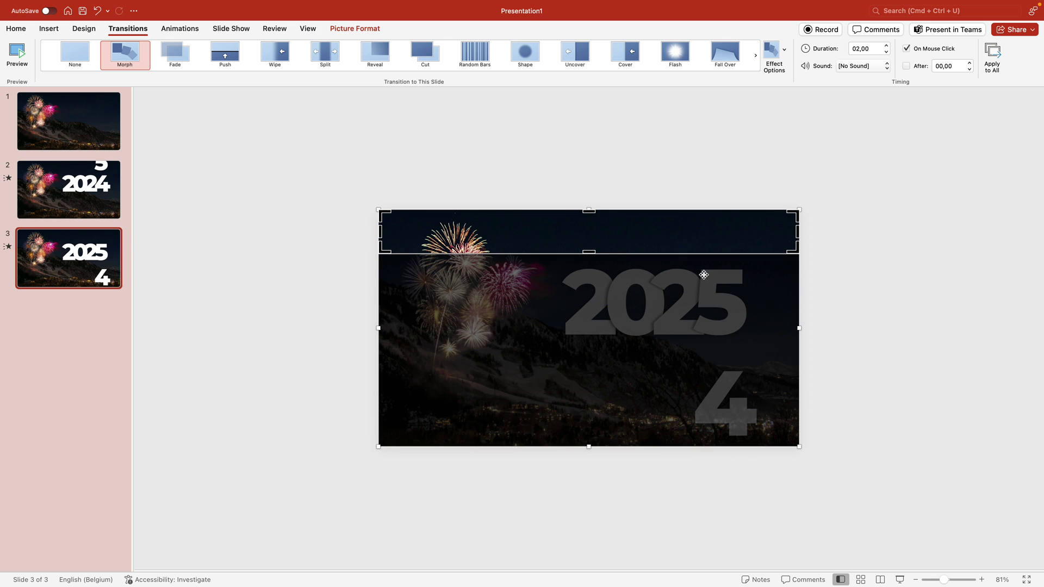
click(866, 288)
click(660, 238)
mouse_move(660, 235)
mouse_down()
mouse_move(660, 256)
mouse_move(656, 231)
mouse_up()
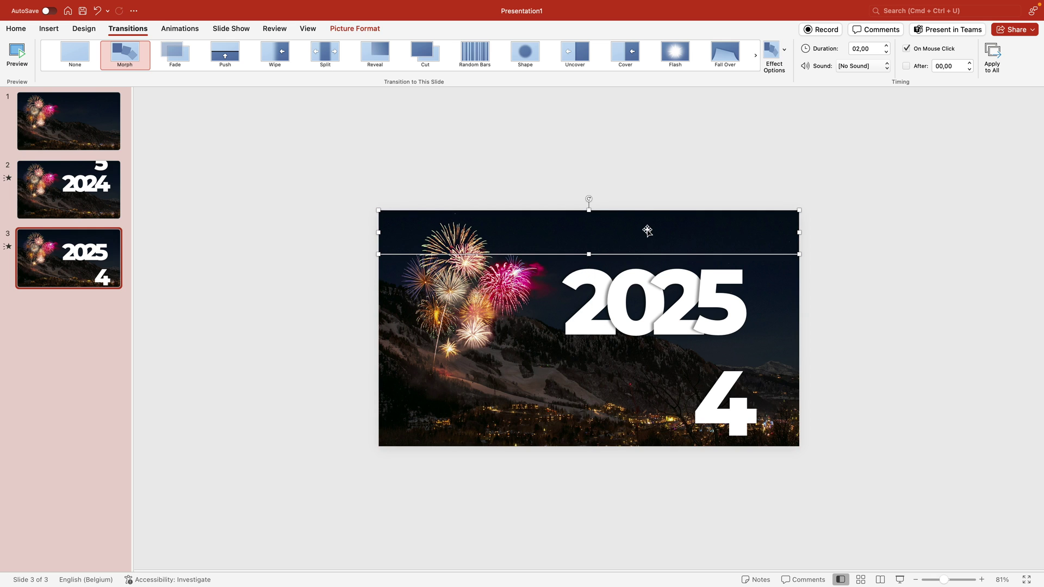
Step: Crop another photo copy to a bottom strip that hides the 4, then select both strips
double_click(648, 231)
drag(590, 254, 609, 447)
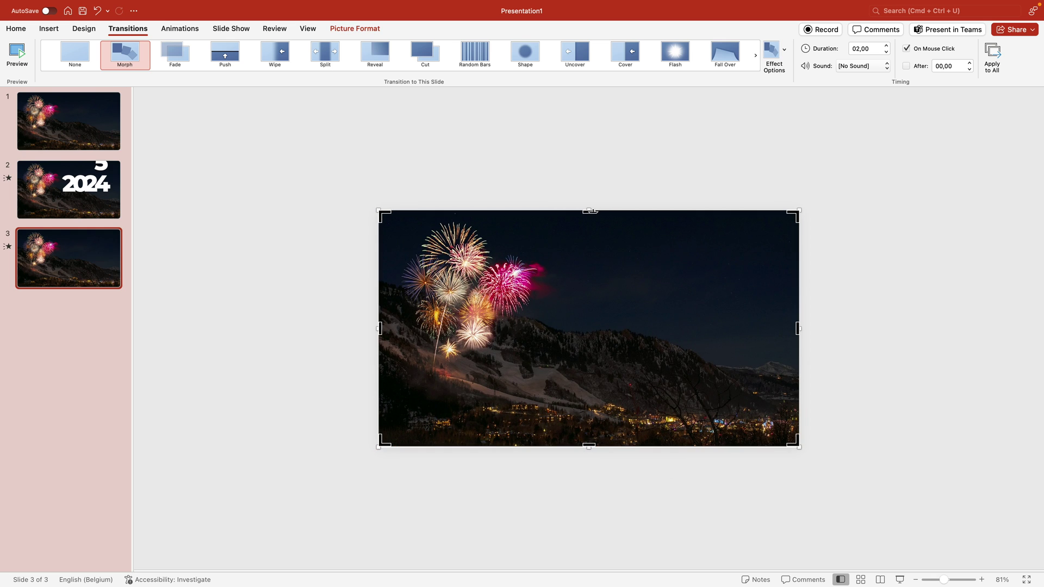
drag(588, 211, 595, 347)
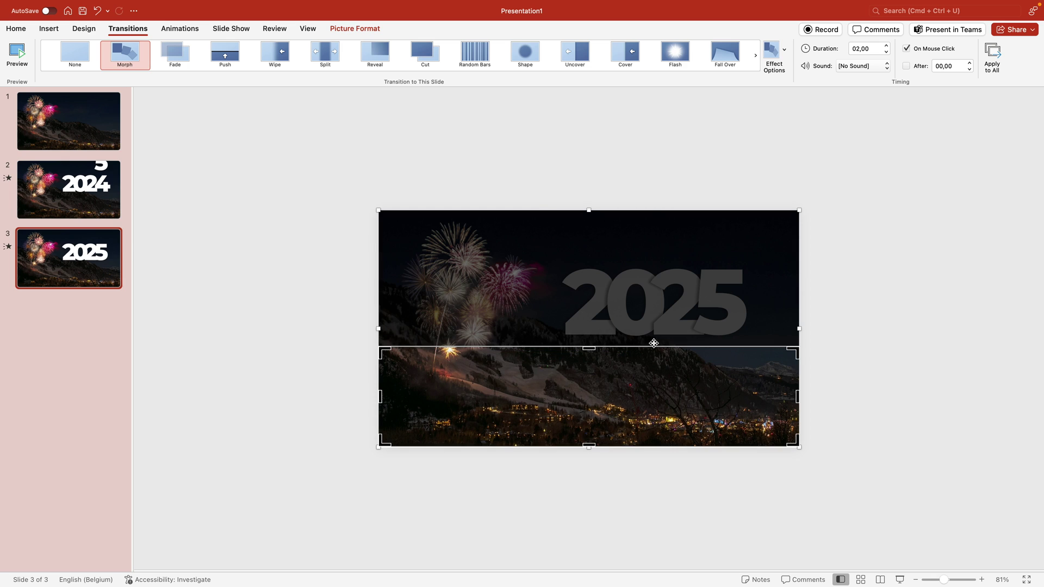
click(902, 353)
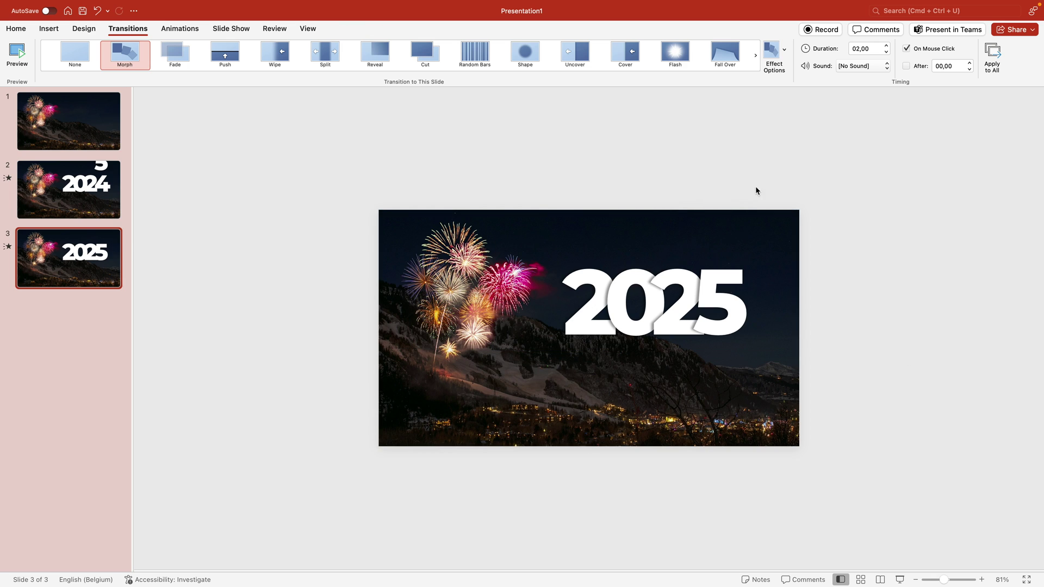
drag(799, 112, 587, 332)
drag(875, 346, 522, 568)
drag(647, 425, 646, 489)
click(841, 334)
click(658, 229)
Step: Copy both photo strips onto slide 2 and slide 1
shift+click(637, 395)
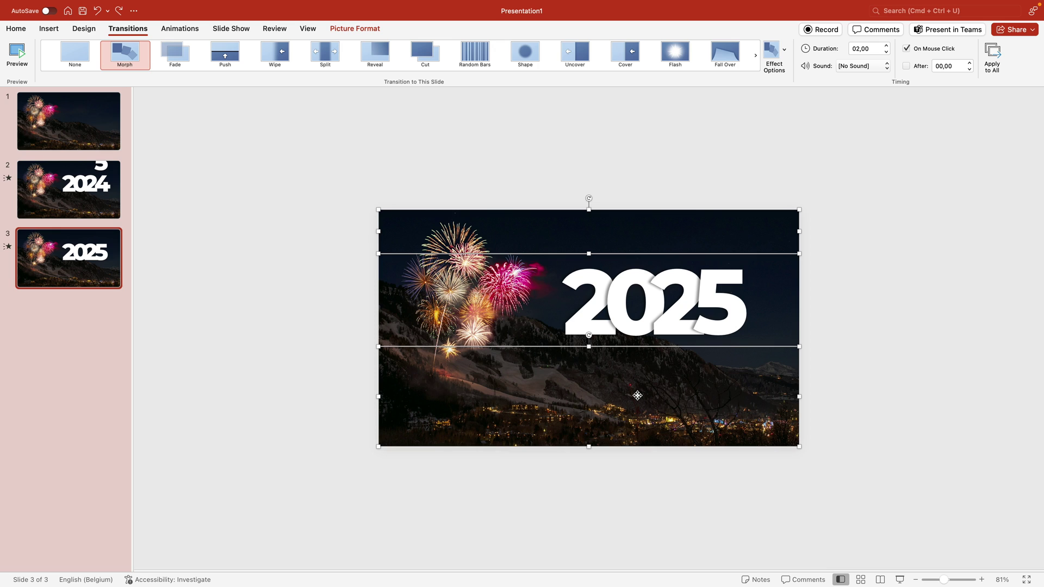
click(87, 185)
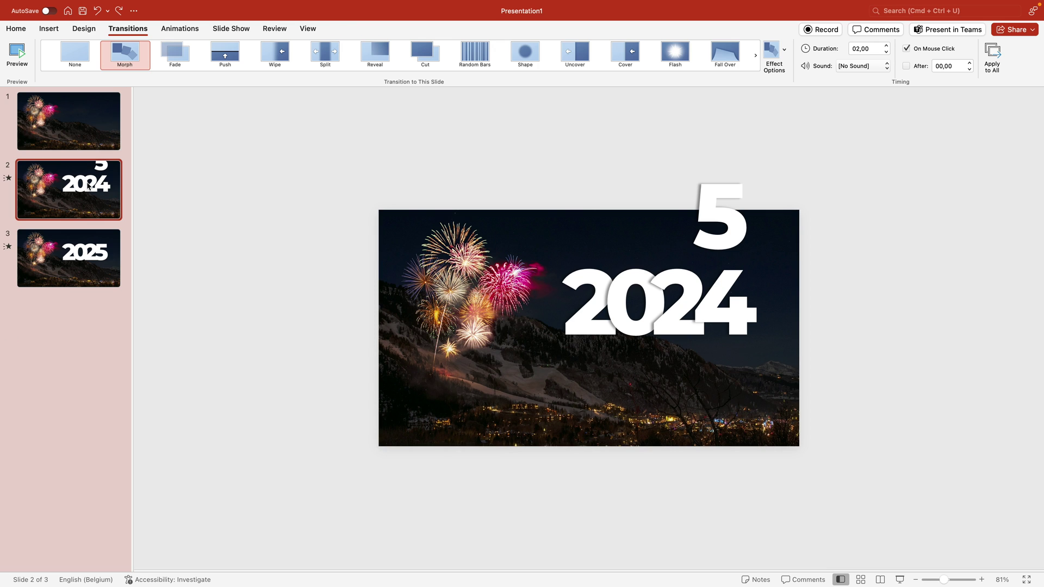
key(super+z)
click(64, 120)
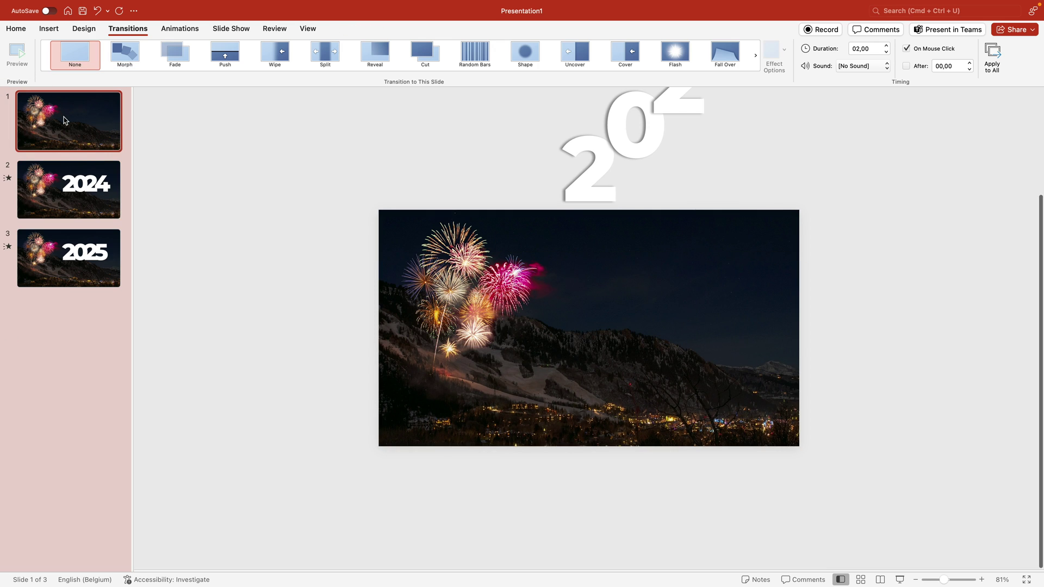
key(super+v)
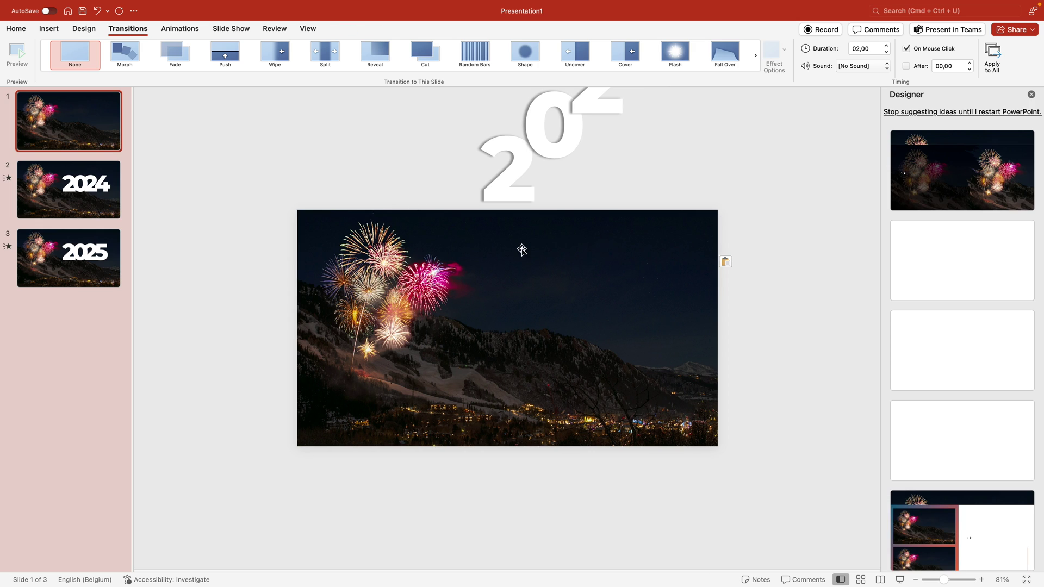
Step: Close the Designer pane and give slide 1 the Morph transition
click(1030, 95)
click(662, 261)
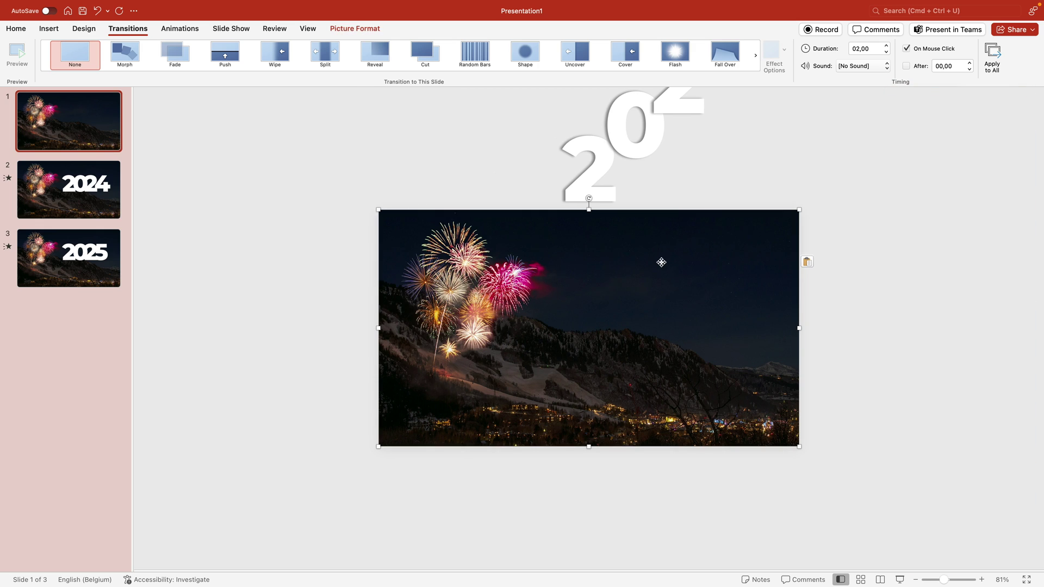
click(714, 233)
click(819, 276)
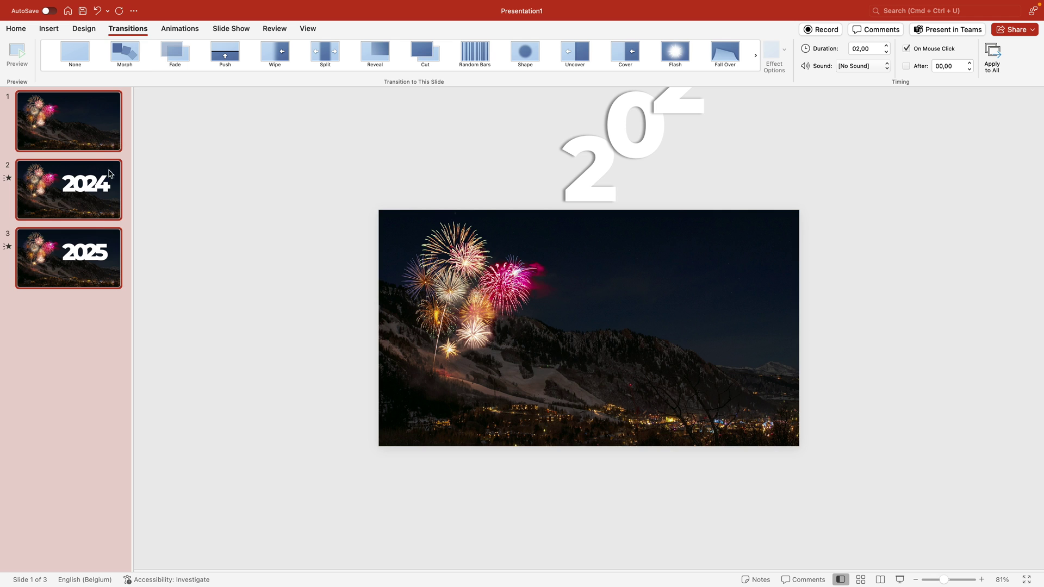
click(124, 53)
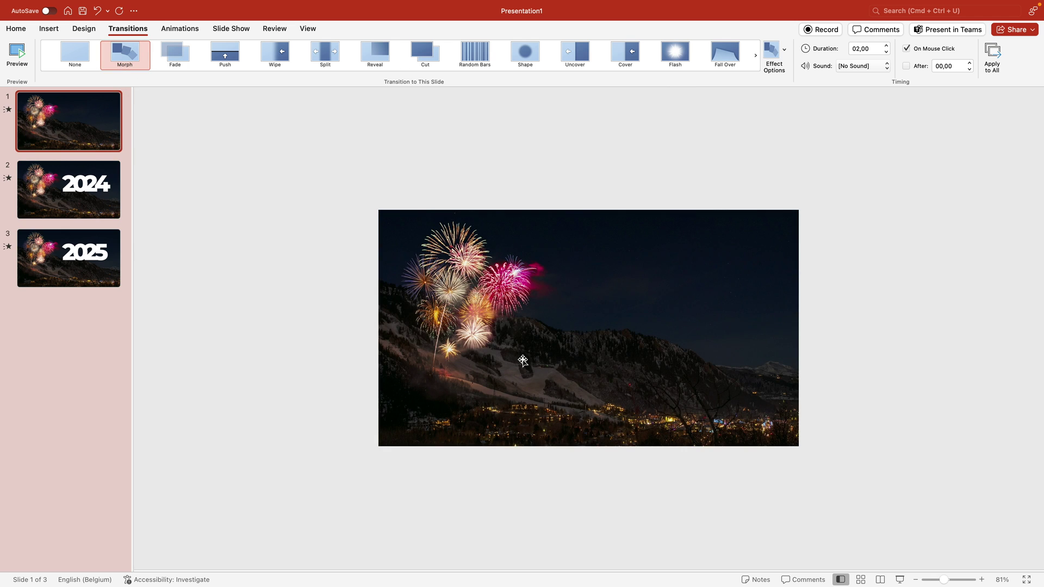